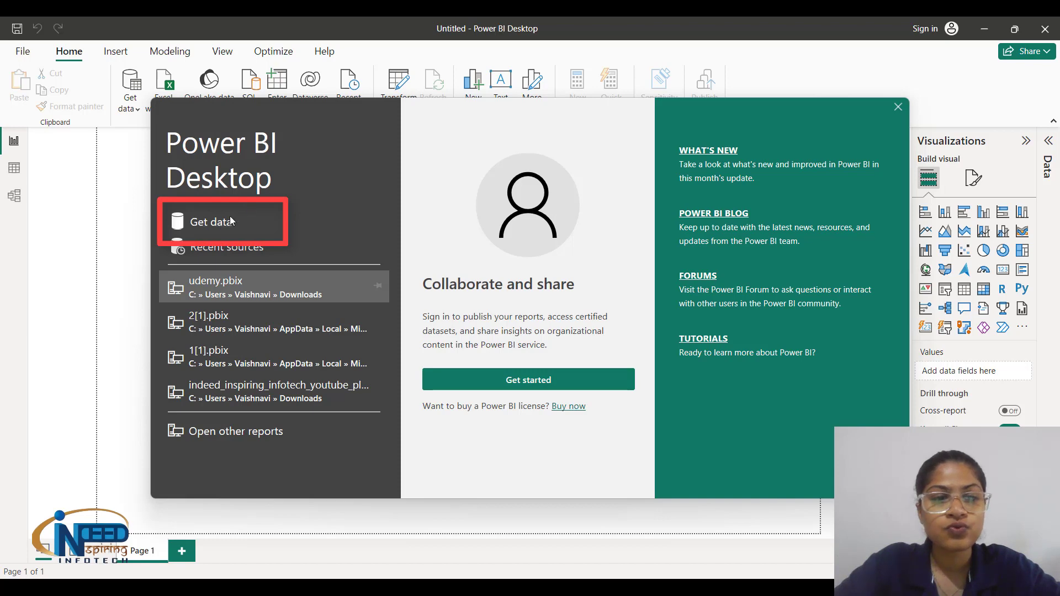
# Step: Connect to the Excel workbook Sample - Superstore1 in the Downloads folder as the data source
pyautogui.click(202, 225)
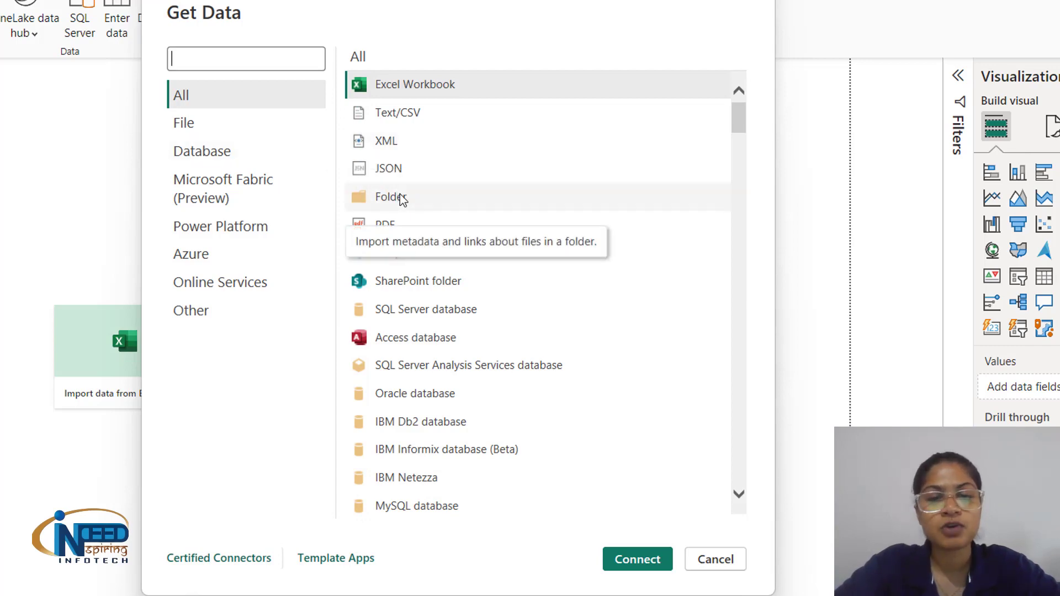
pyautogui.click(405, 91)
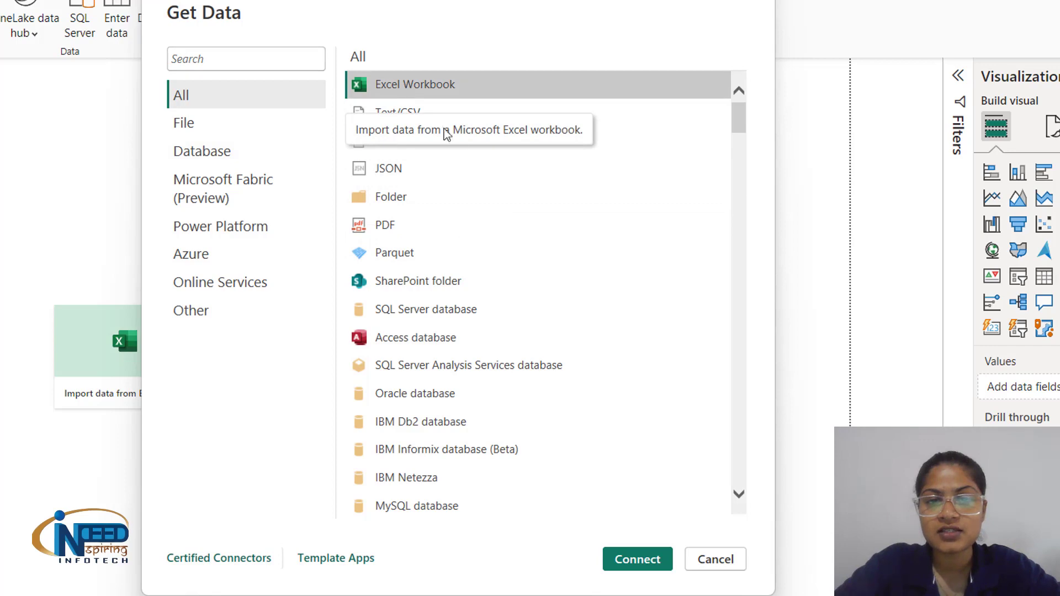
pyautogui.click(655, 561)
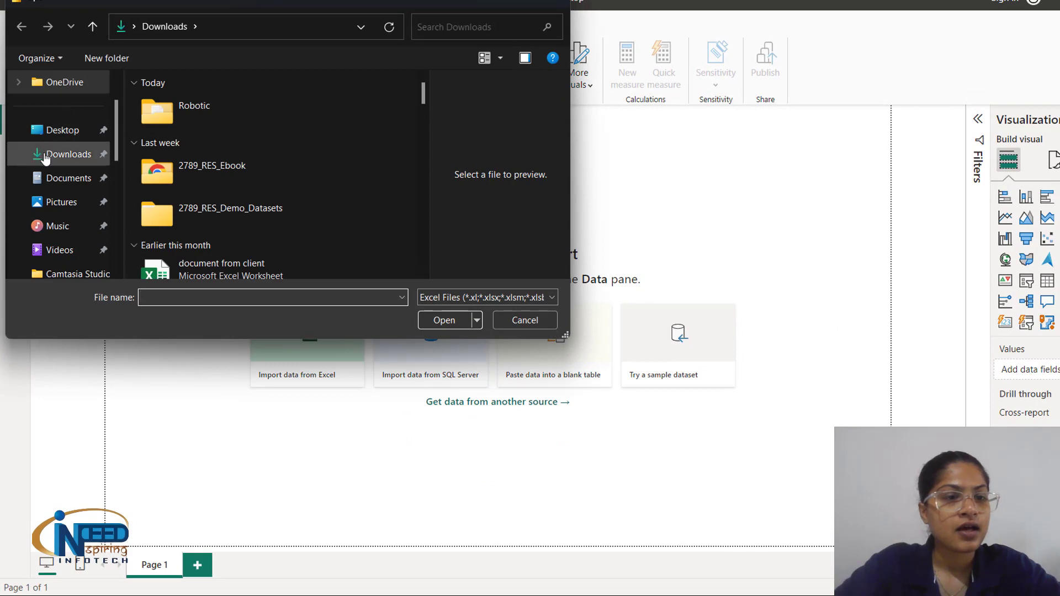
pyautogui.click(45, 158)
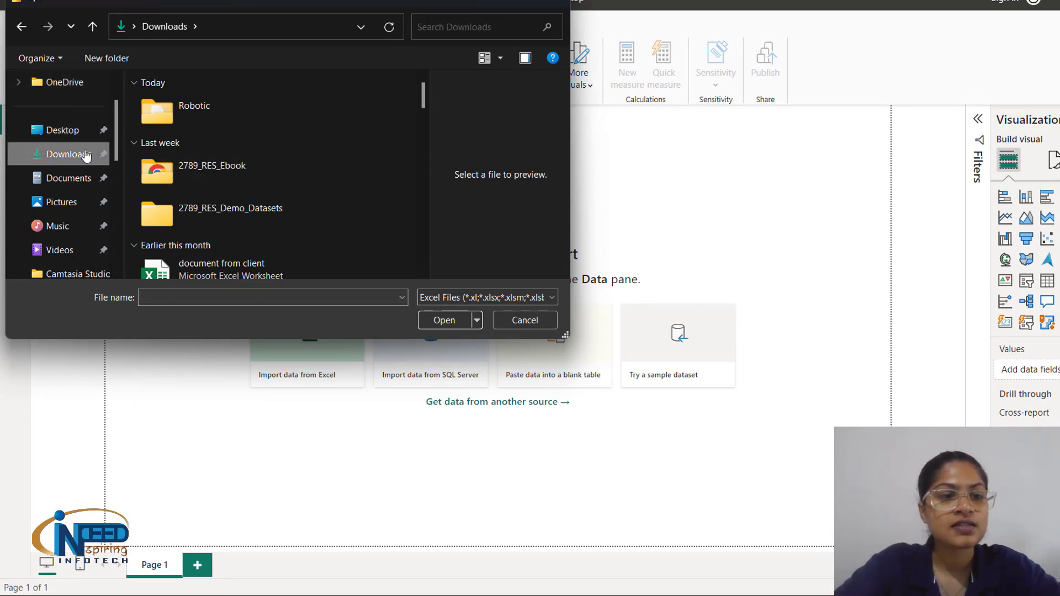
pyautogui.scroll(-5, 205, 221)
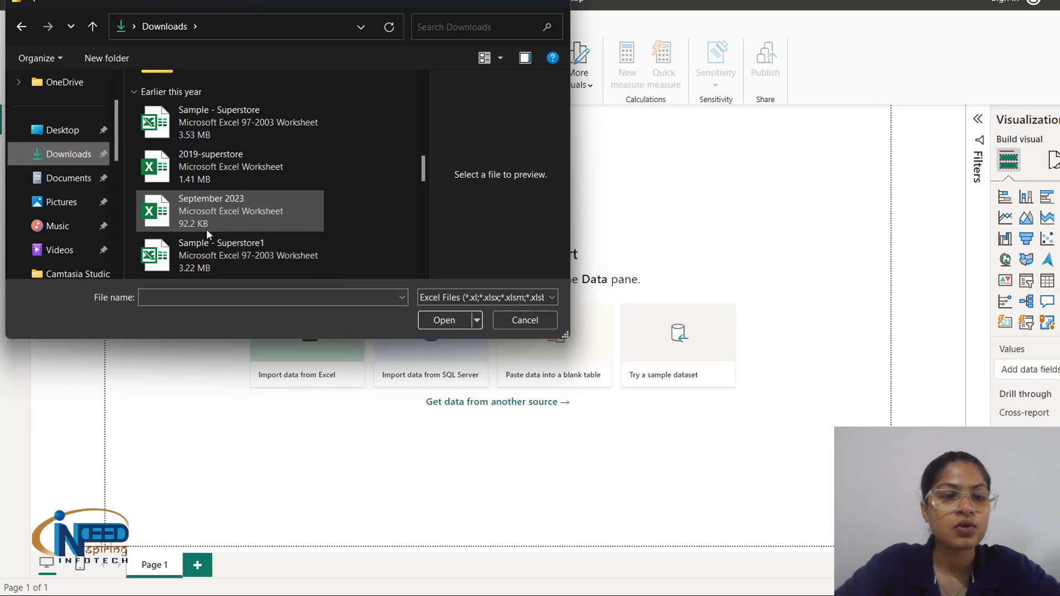
pyautogui.click(210, 253)
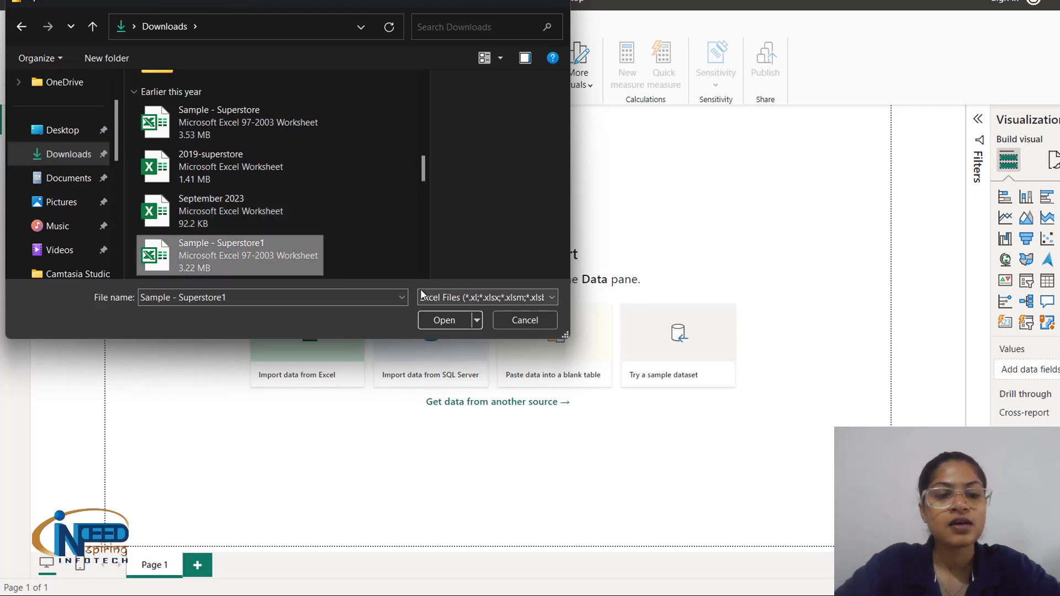
pyautogui.click(443, 321)
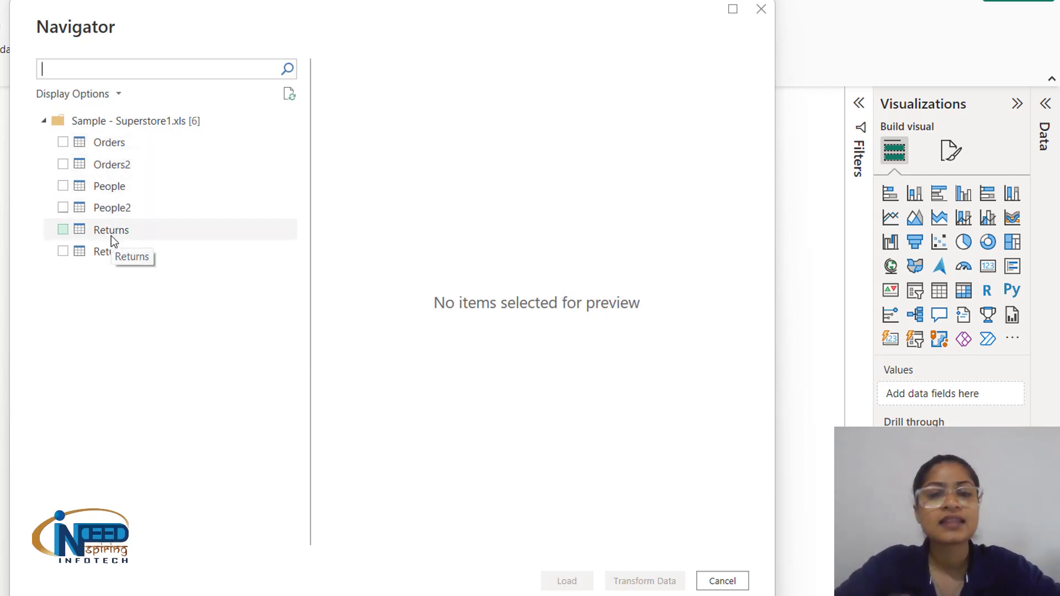
# Step: Preview the contents of the Orders, People and Returns tables in the workbook
pyautogui.click(105, 145)
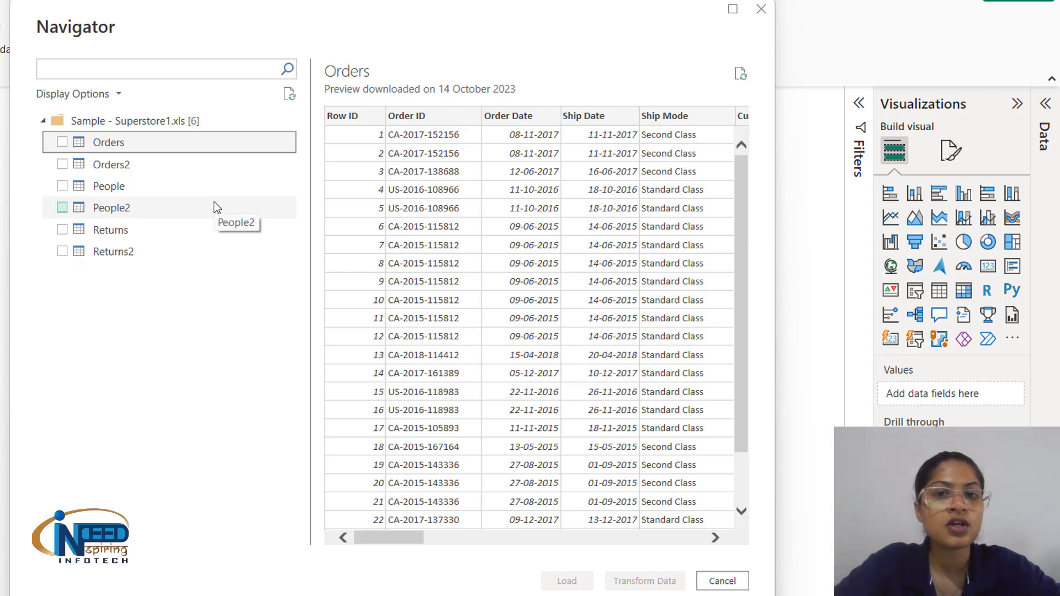
pyautogui.click(125, 191)
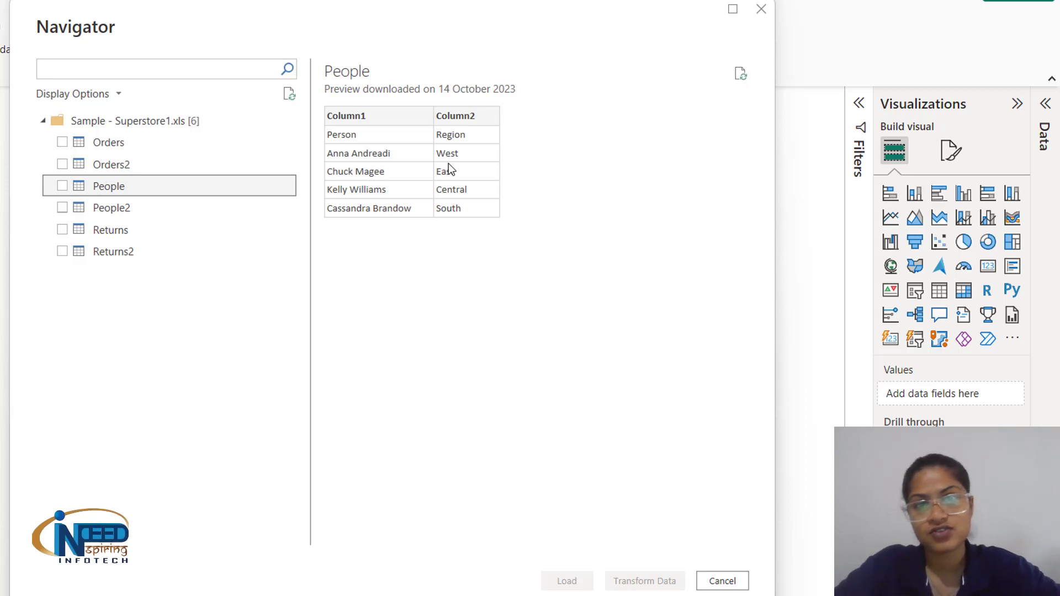
pyautogui.click(101, 234)
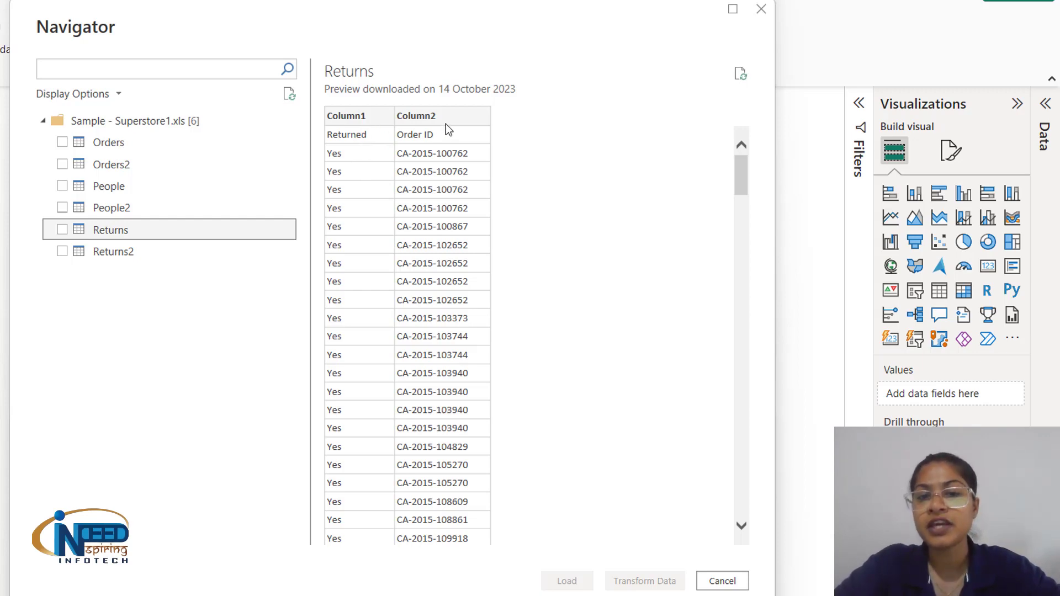
pyautogui.click(140, 188)
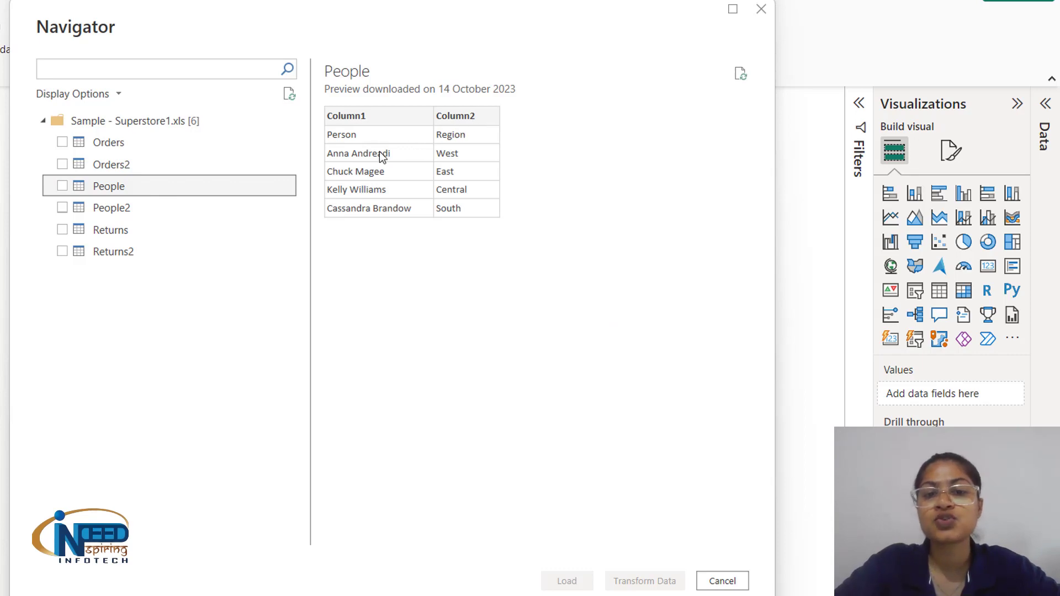
# Step: Select the Orders, People and Returns tables for import
pyautogui.click(62, 142)
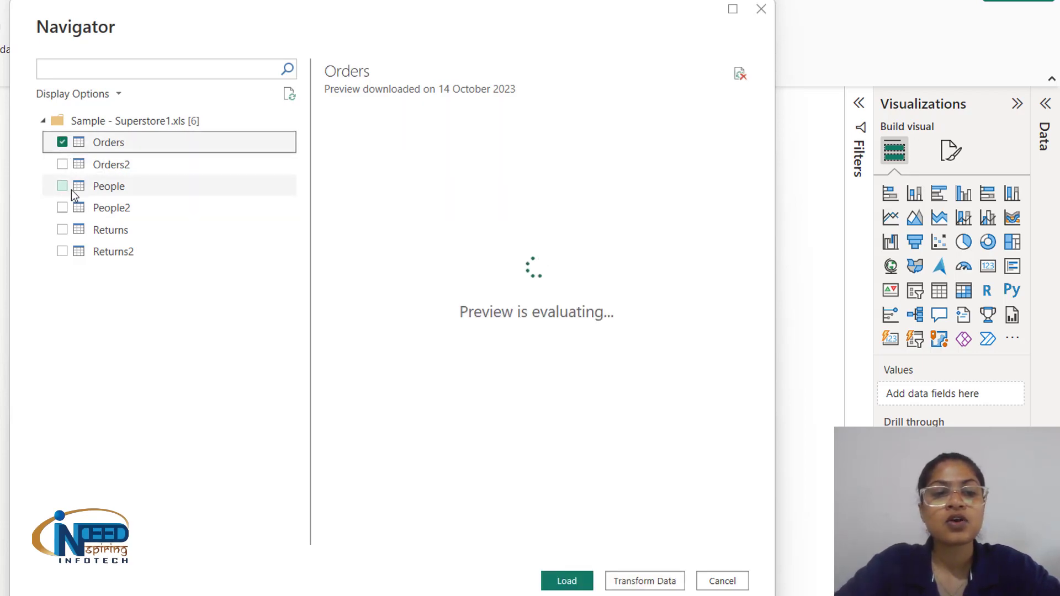
pyautogui.click(63, 185)
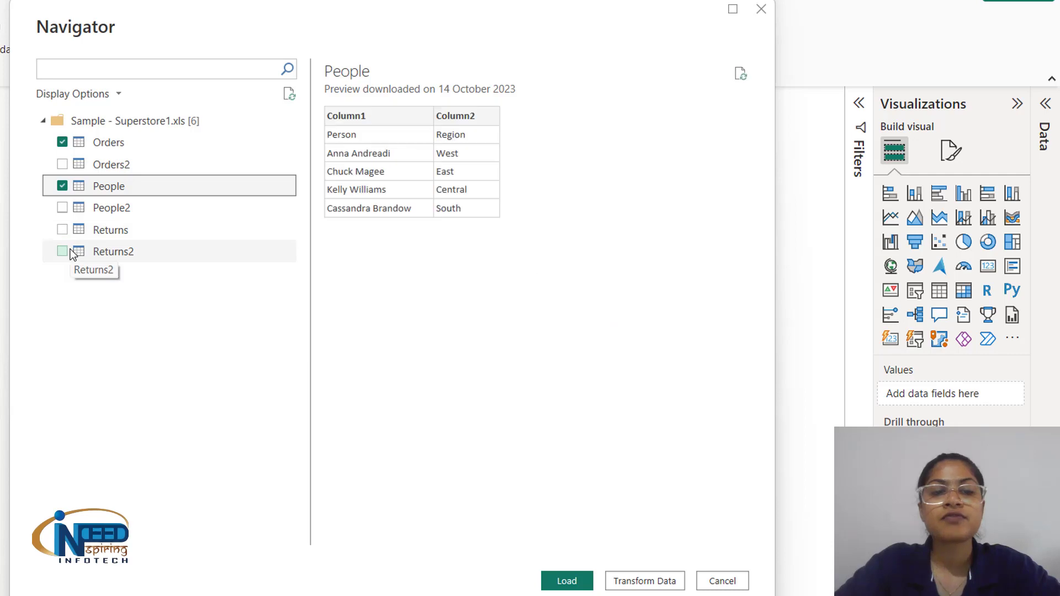
pyautogui.click(62, 231)
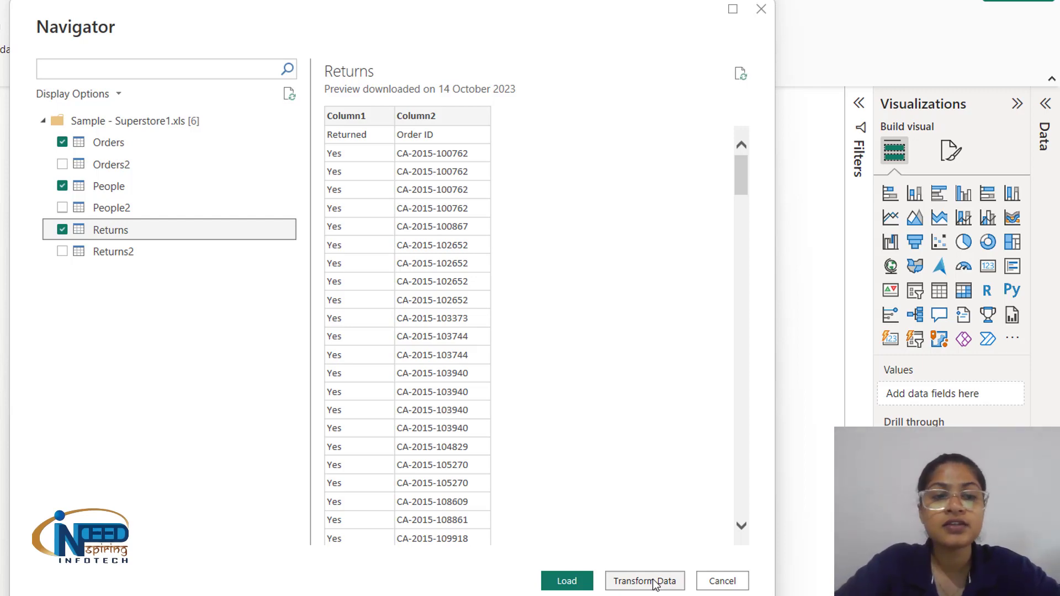
# Step: Review the previews of the selected Orders, People and Returns tables to compare their columns
pyautogui.click(243, 152)
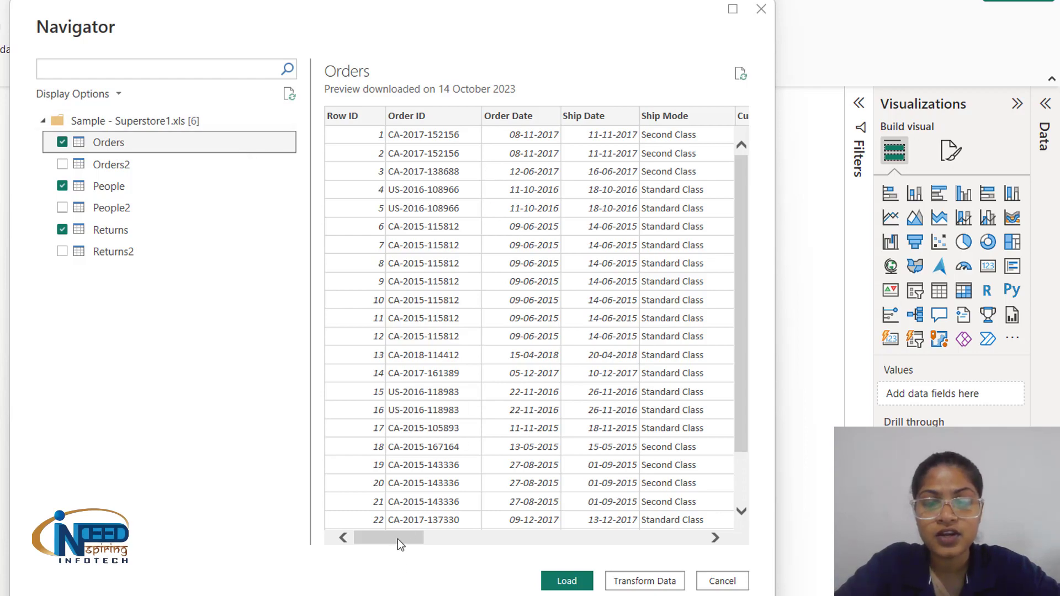
pyautogui.moveTo(398, 539); pyautogui.dragTo(303, 487)
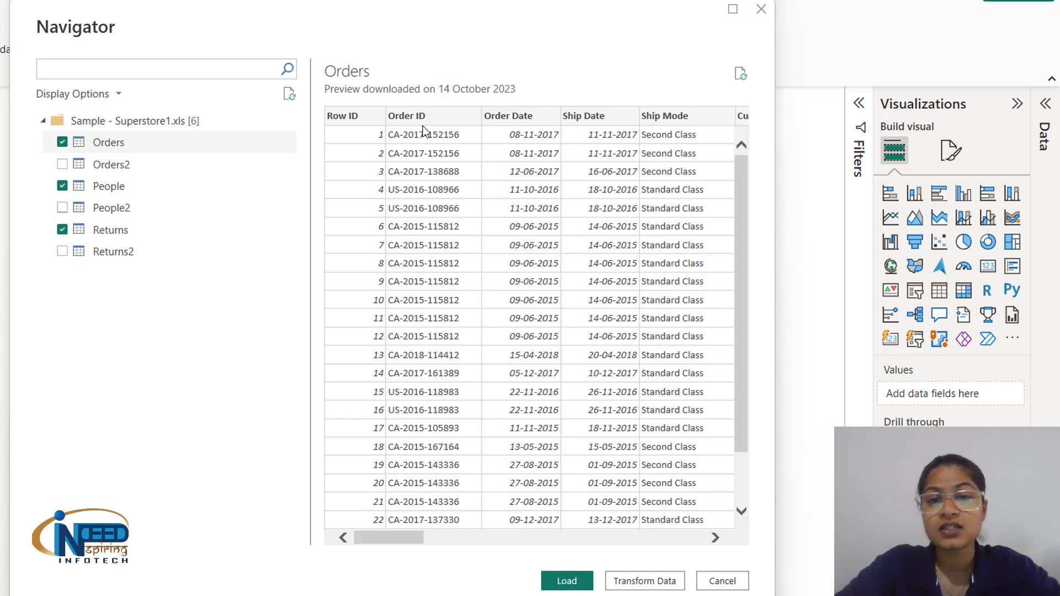
pyautogui.click(98, 187)
pyautogui.click(111, 234)
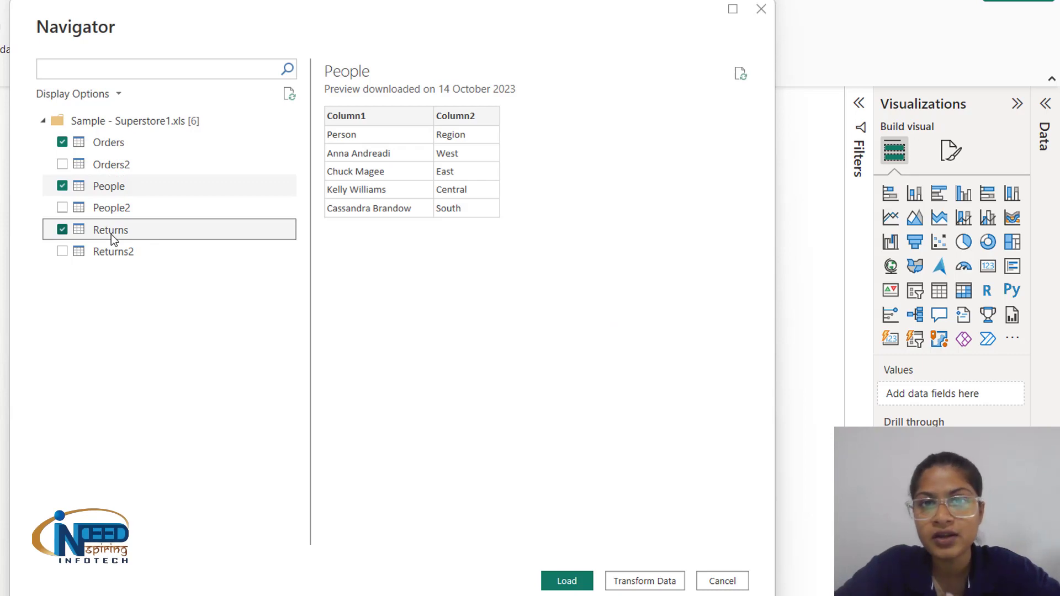
# Step: Examine all columns of the Orders preview from Row ID to Profit, and check the People and Returns2 previews
pyautogui.click(128, 150)
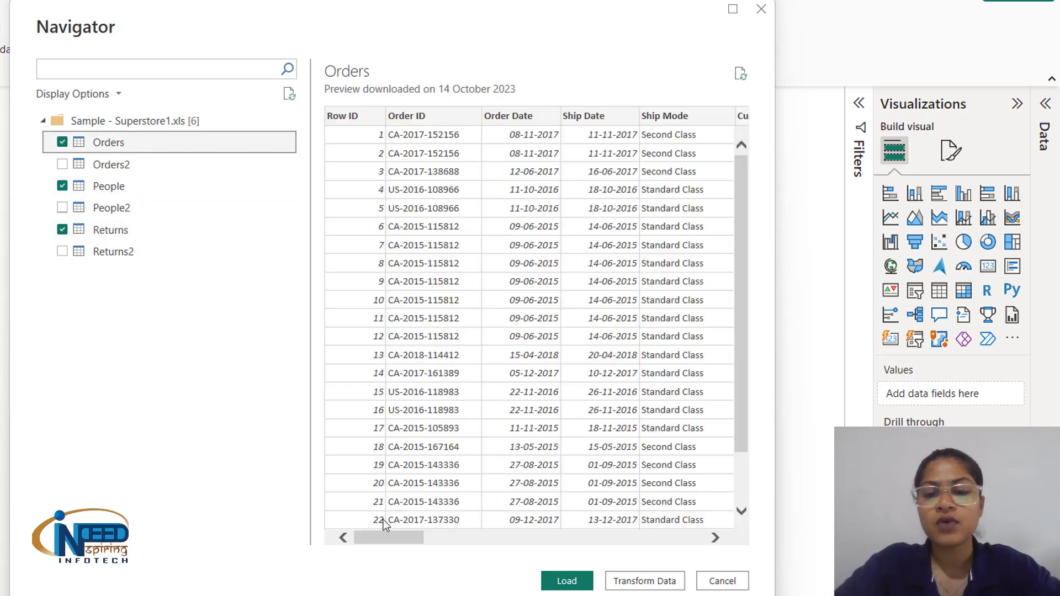
pyautogui.moveTo(373, 541); pyautogui.dragTo(379, 541)
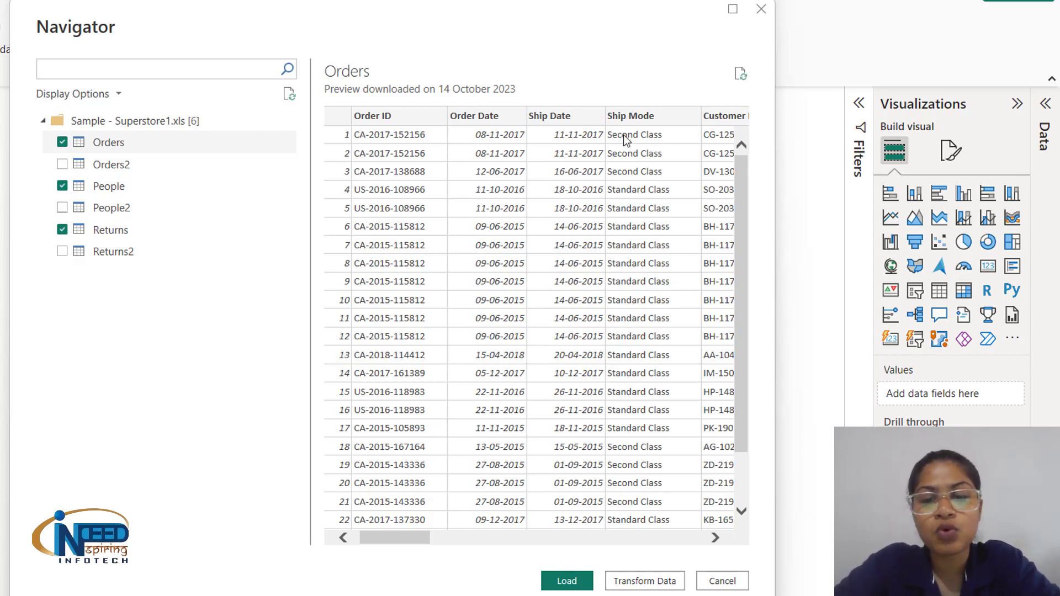
pyautogui.moveTo(403, 539); pyautogui.dragTo(422, 543)
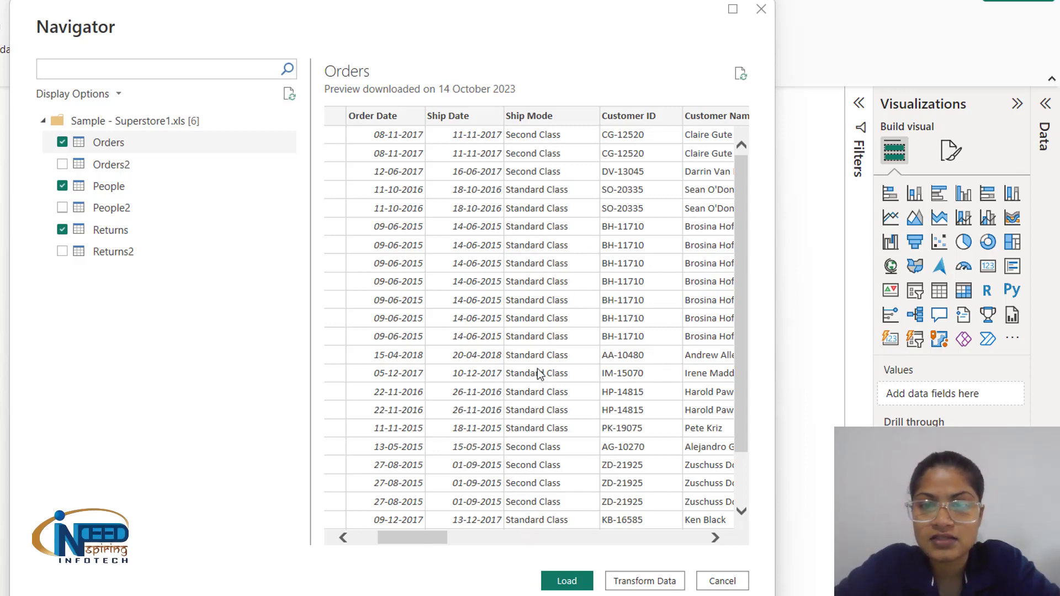
pyautogui.moveTo(423, 542); pyautogui.dragTo(459, 545)
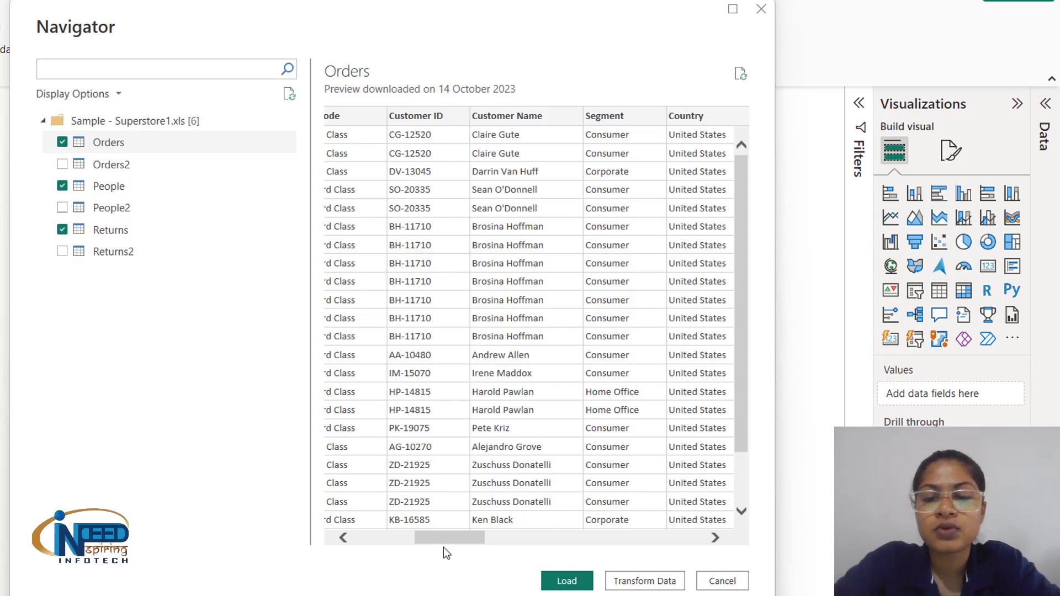
pyautogui.moveTo(449, 534)
pyautogui.mouseDown()
pyautogui.moveTo(475, 534)
pyautogui.moveTo(465, 531)
pyautogui.mouseUp()
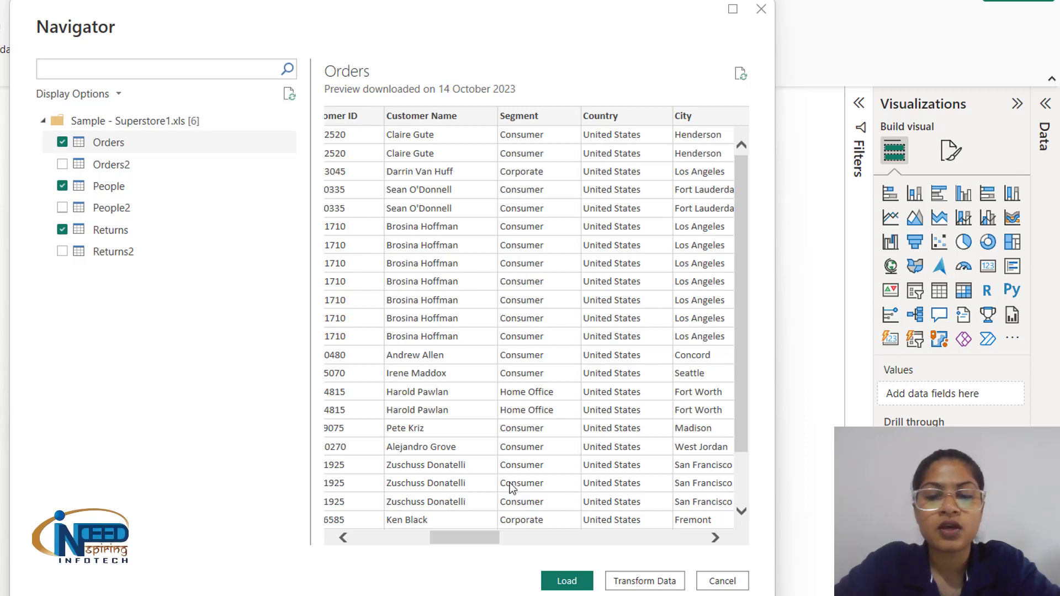
pyautogui.moveTo(469, 540); pyautogui.dragTo(493, 541)
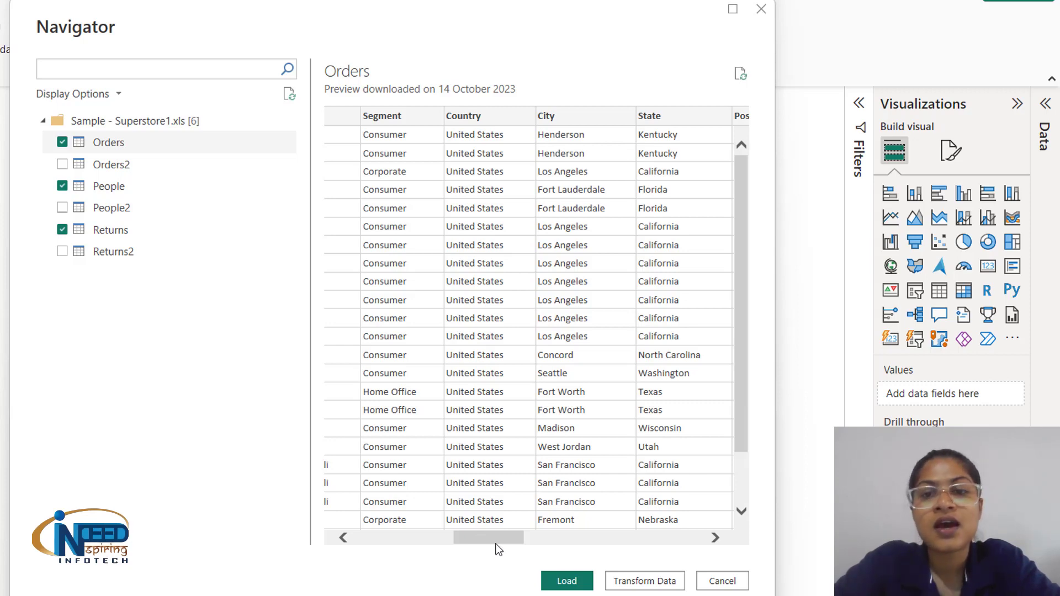
pyautogui.moveTo(496, 536); pyautogui.dragTo(510, 539)
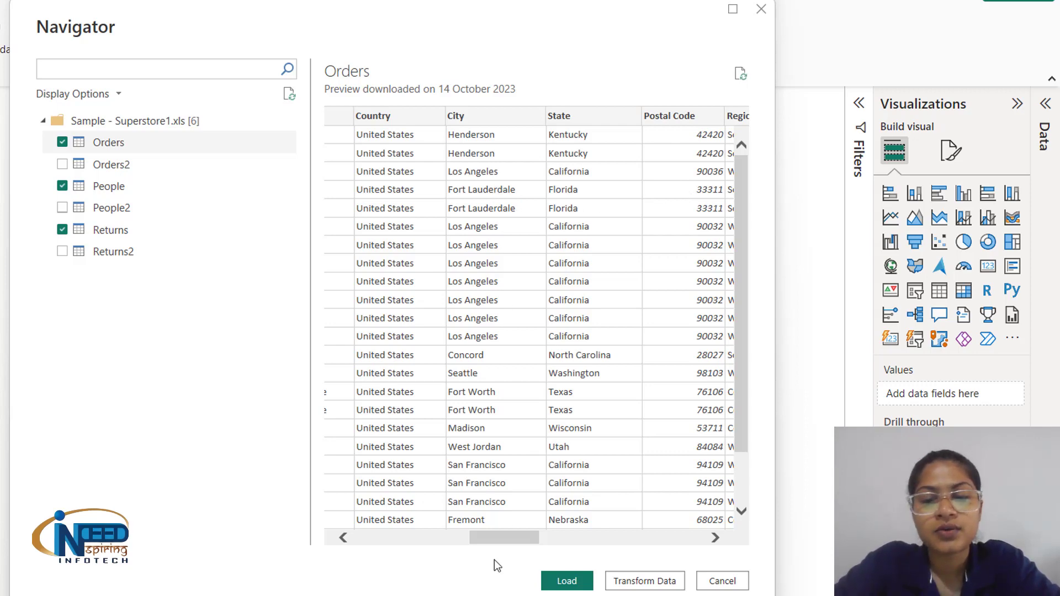
pyautogui.moveTo(508, 547); pyautogui.dragTo(553, 548)
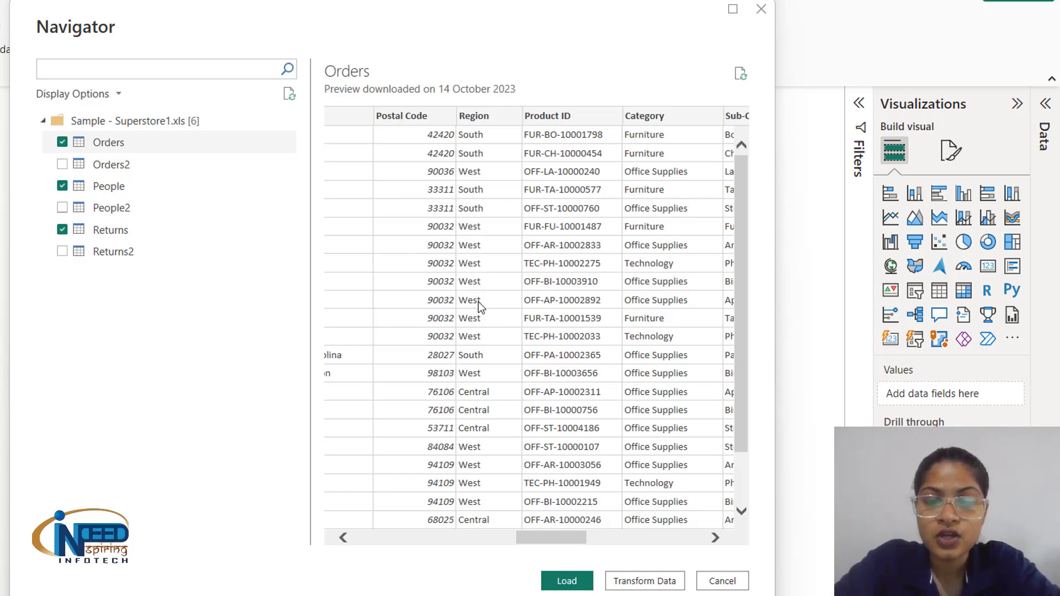
pyautogui.moveTo(568, 539); pyautogui.dragTo(591, 538)
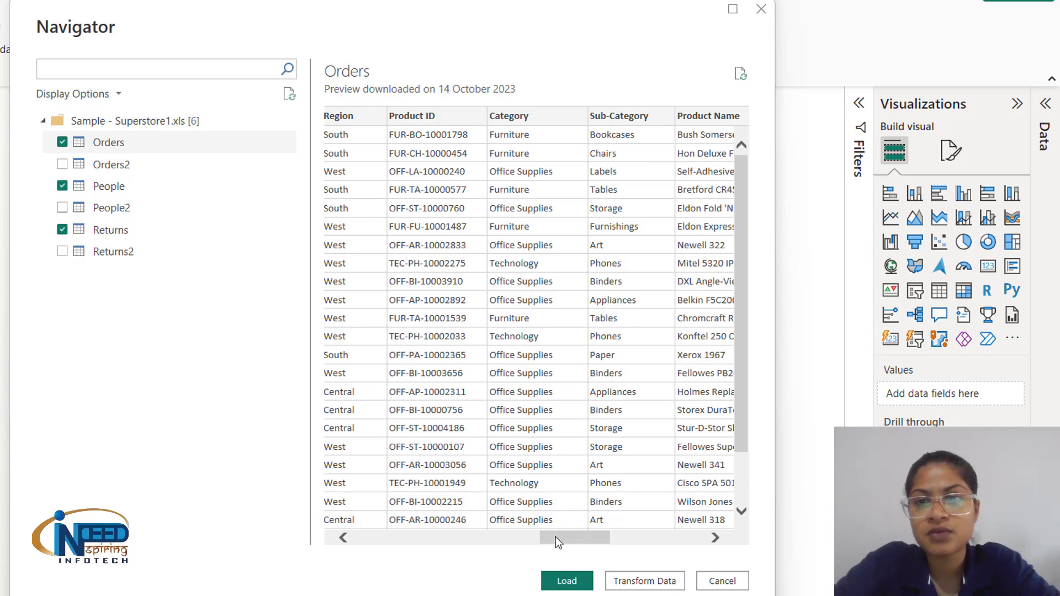
pyautogui.moveTo(556, 537); pyautogui.dragTo(589, 539)
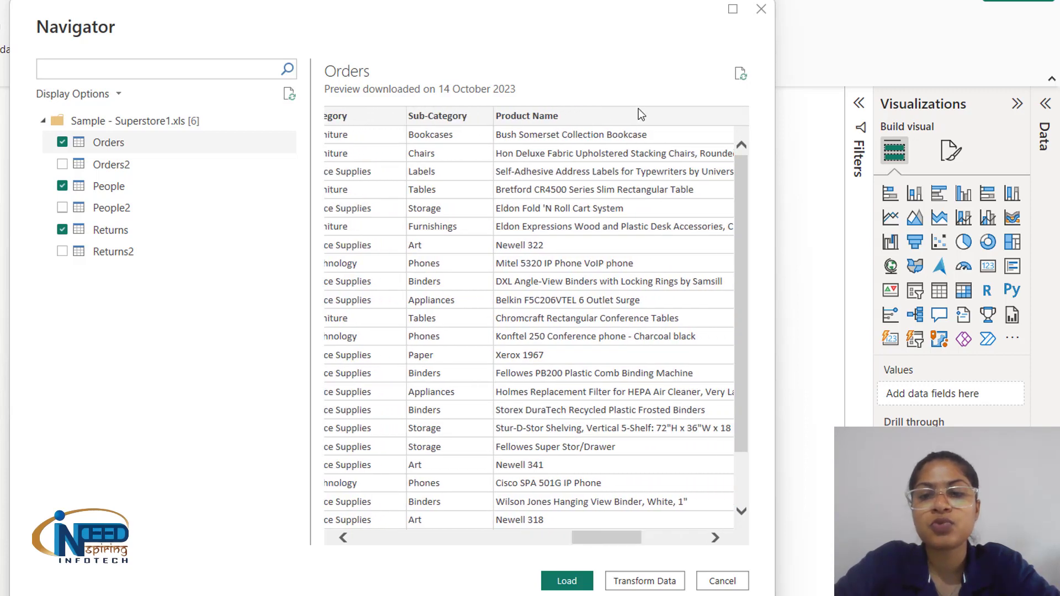
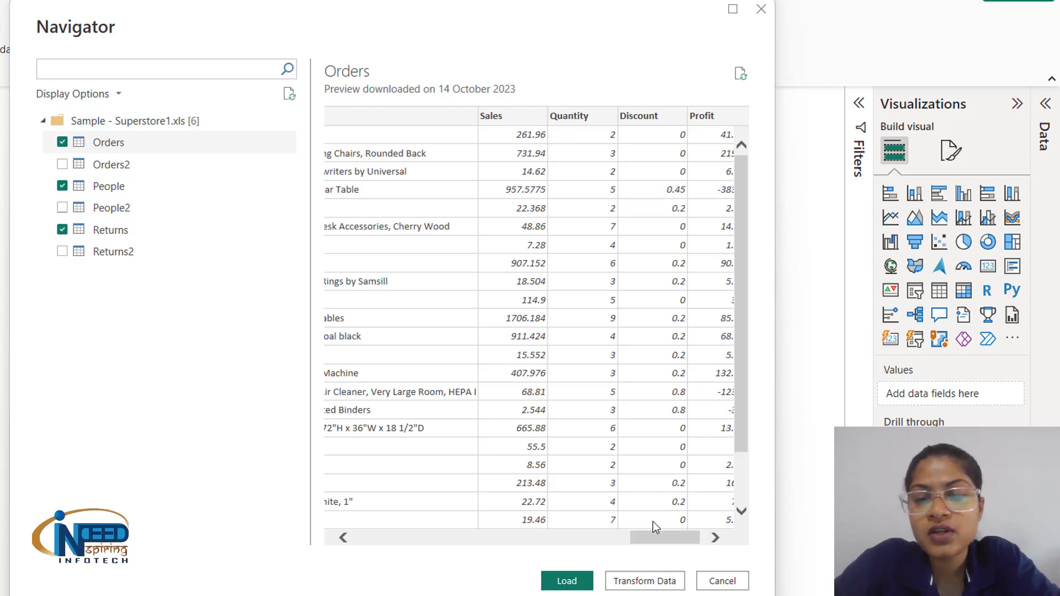
pyautogui.moveTo(653, 541); pyautogui.dragTo(657, 541)
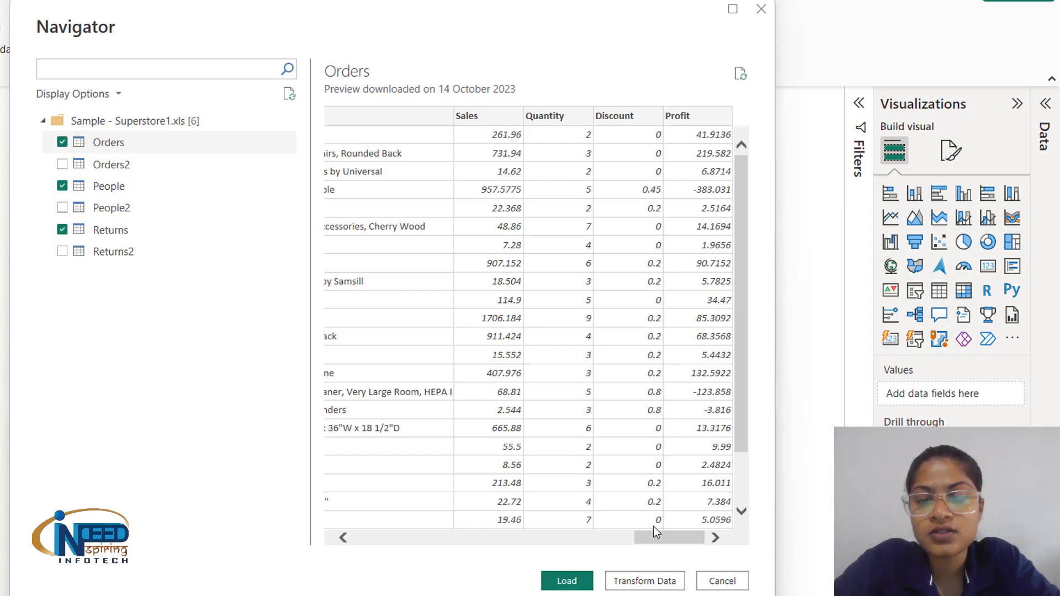
pyautogui.moveTo(659, 534); pyautogui.dragTo(423, 595)
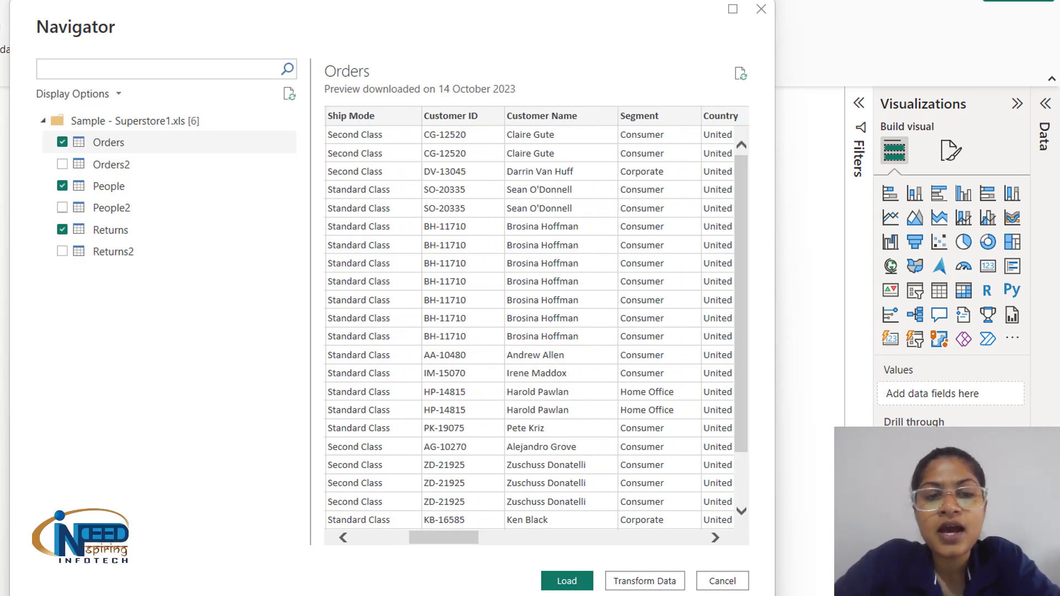
pyautogui.click(148, 190)
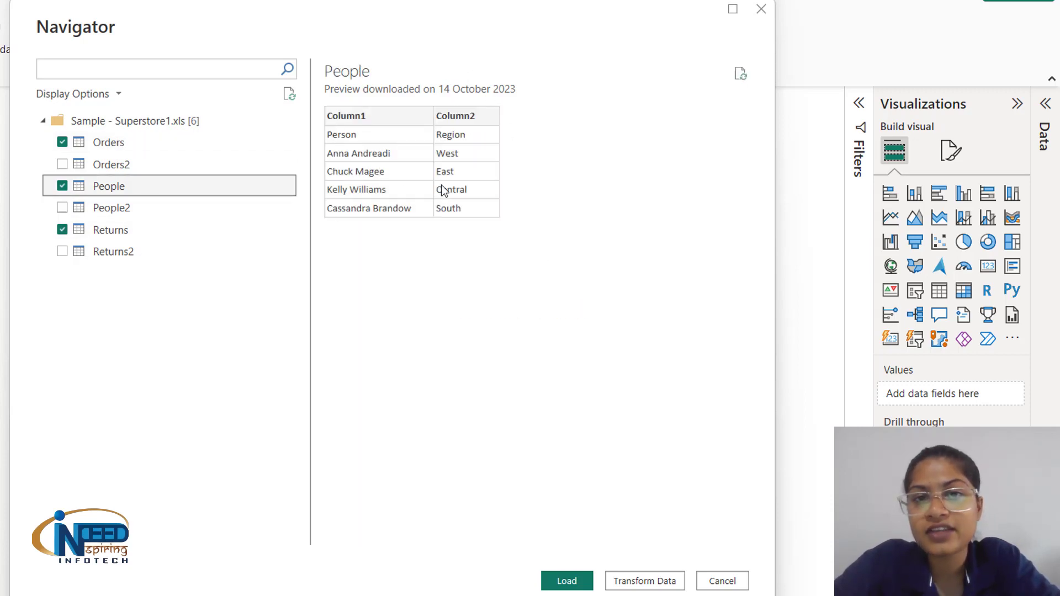
pyautogui.click(111, 249)
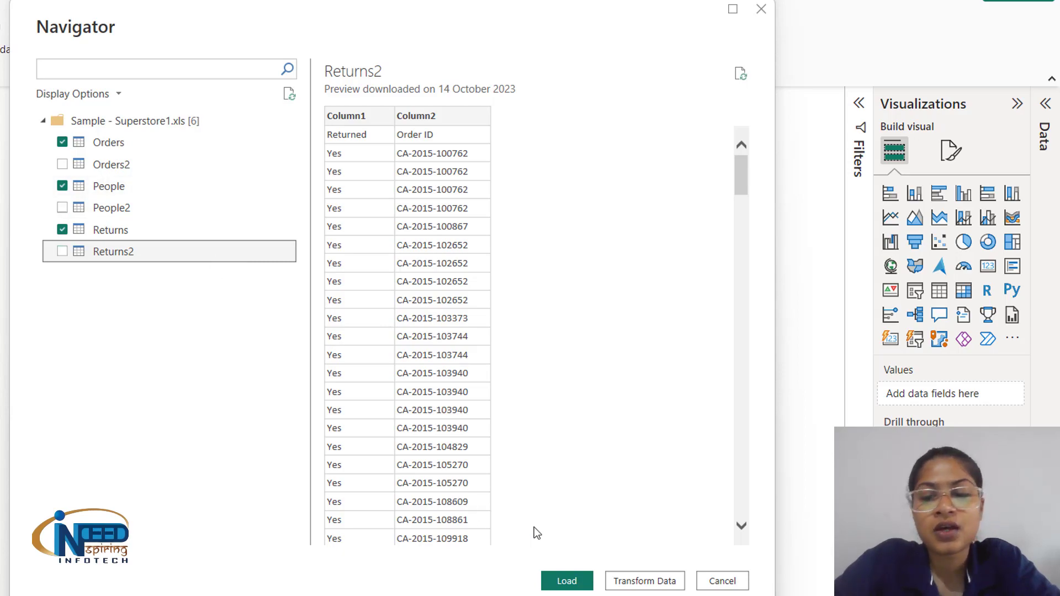
# Step: Open the selected tables for transformation in Power Query Editor and maximize its window
pyautogui.click(645, 581)
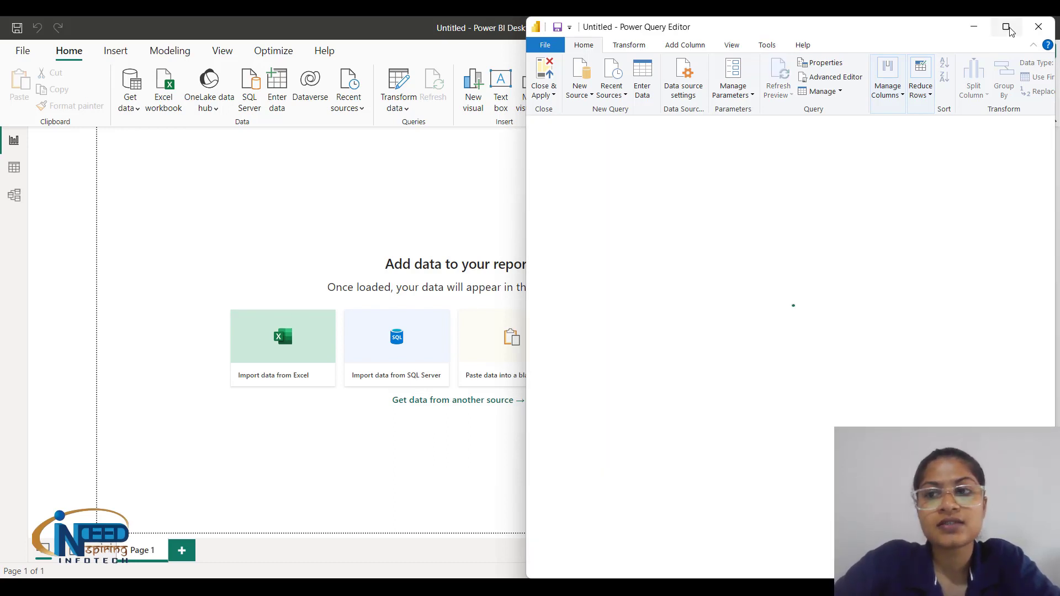
pyautogui.moveTo(1010, 31)
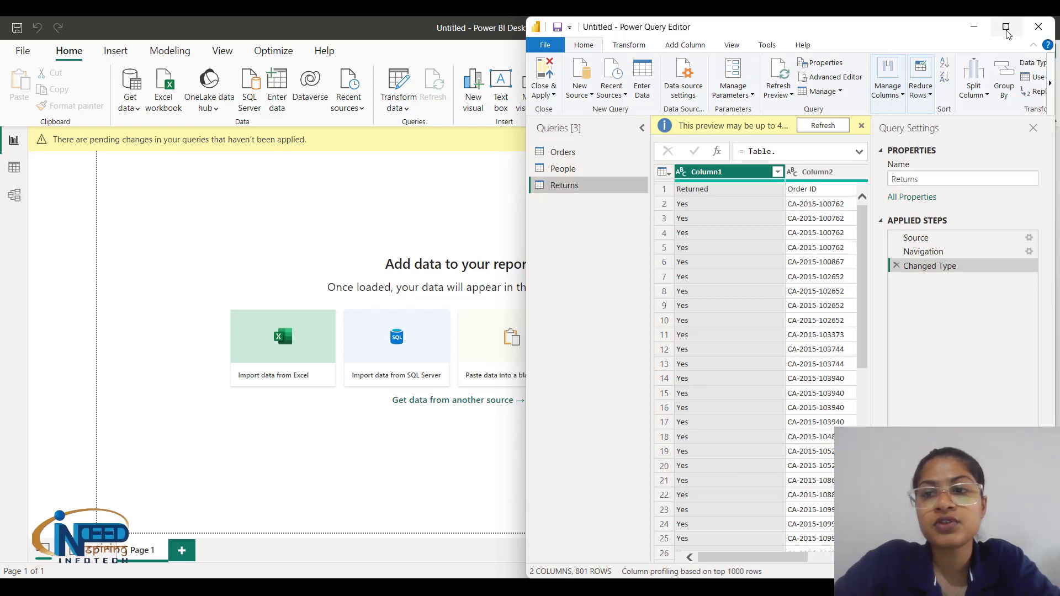
pyautogui.click(1006, 29)
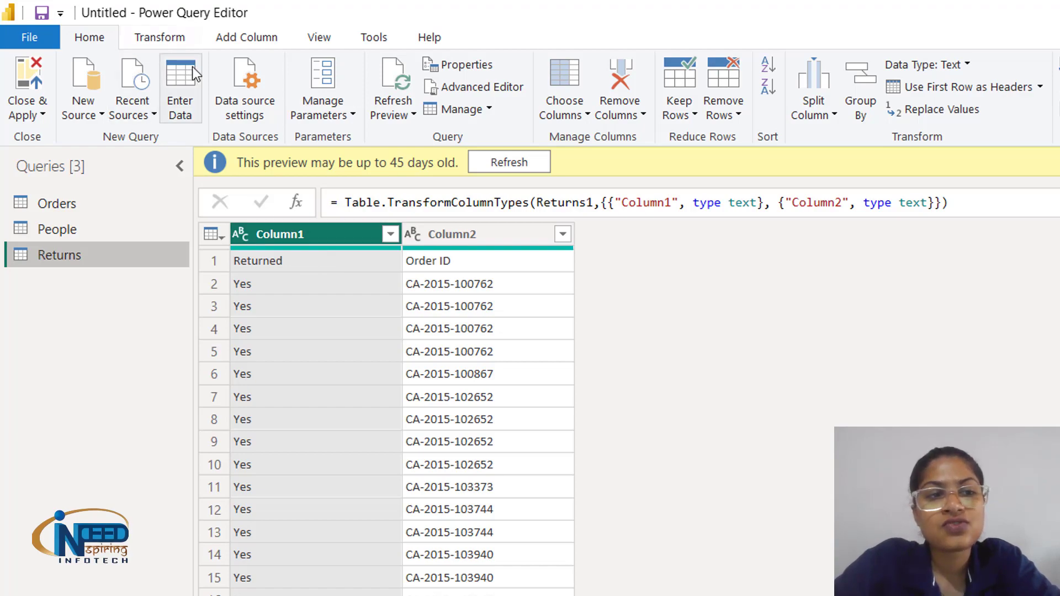
# Step: Promote the first row of the Returns table to column headers
pyautogui.click(172, 45)
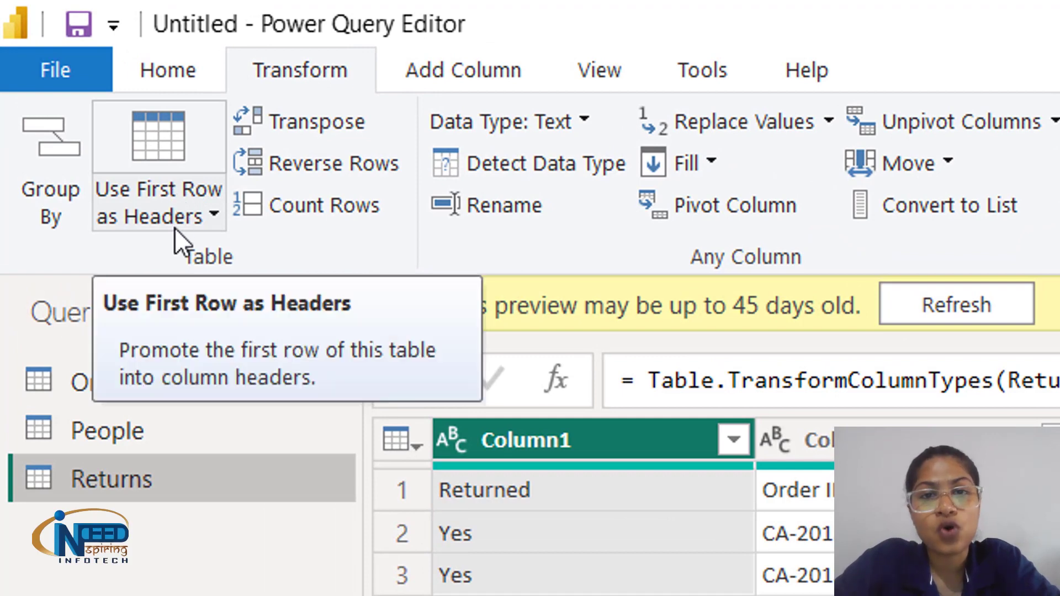
pyautogui.click(213, 215)
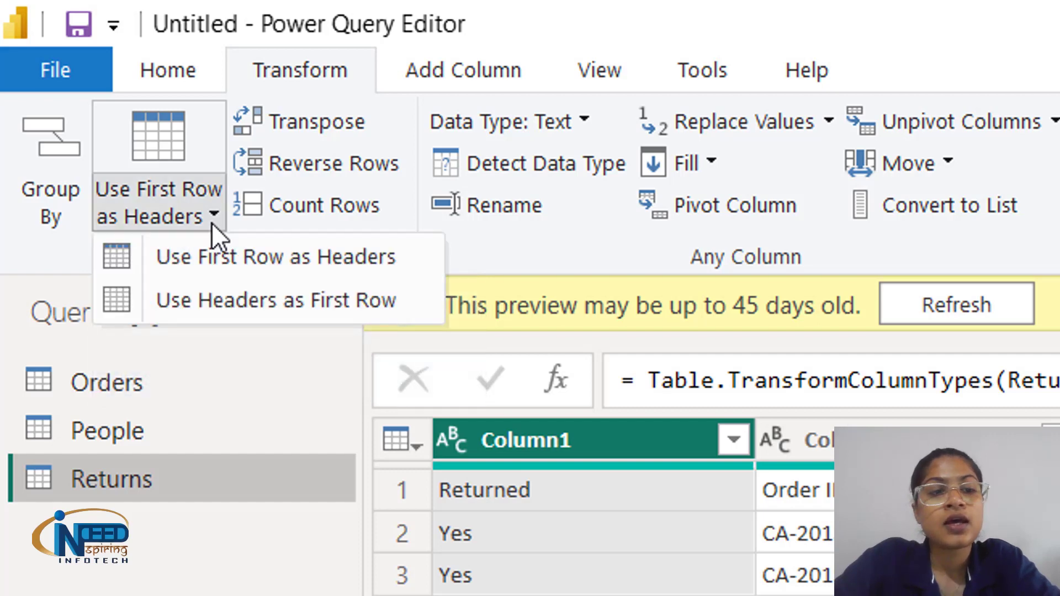
pyautogui.click(212, 224)
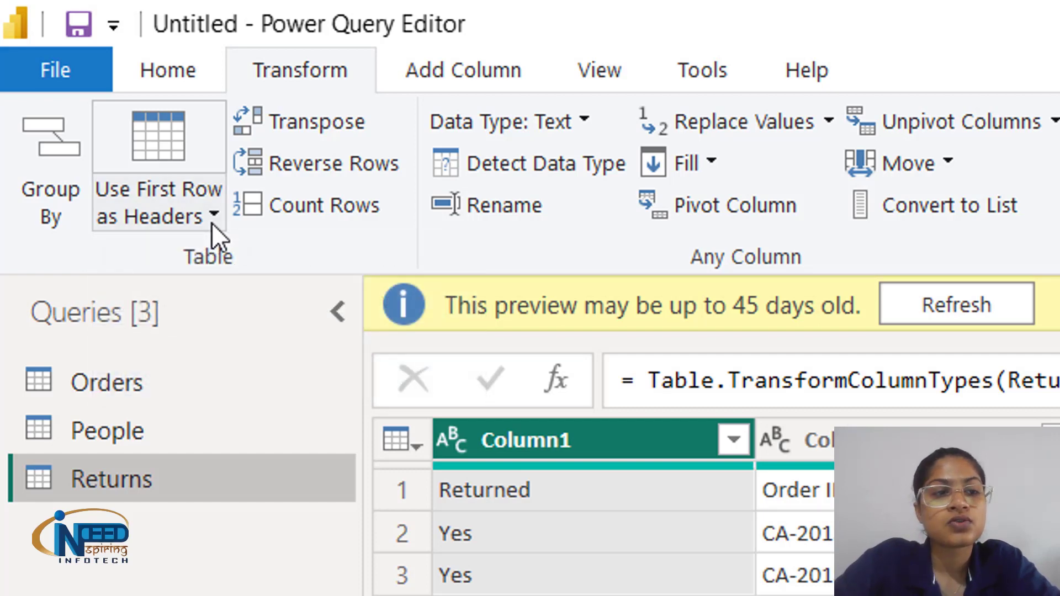
pyautogui.click(205, 218)
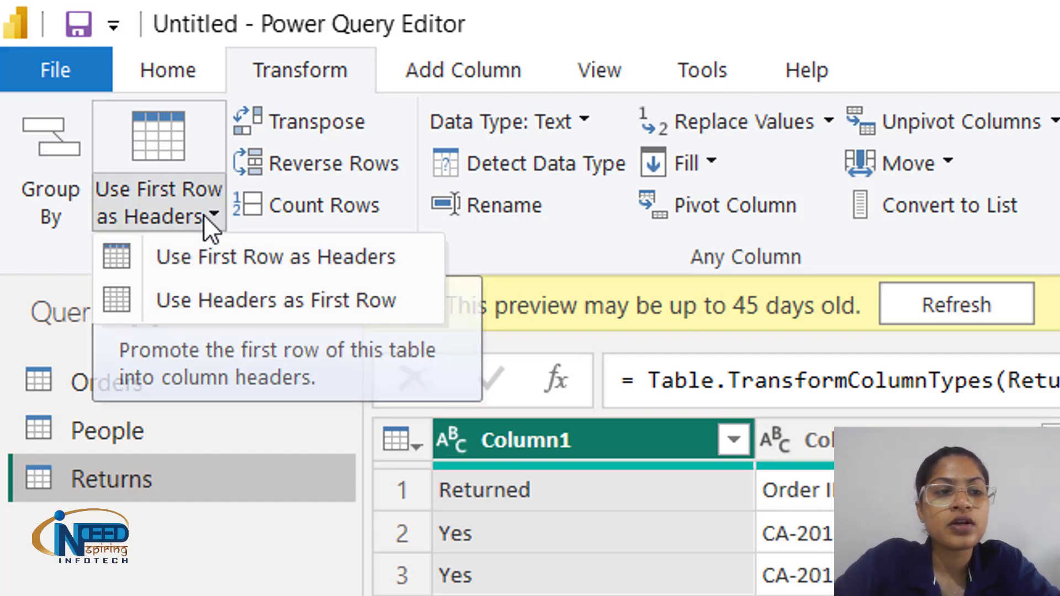
pyautogui.click(203, 261)
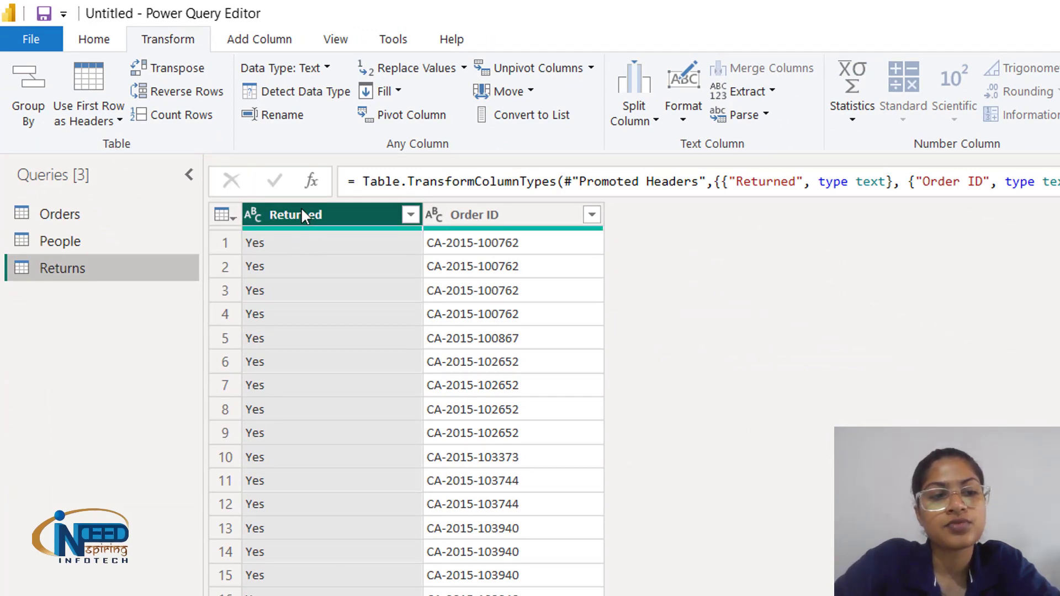
# Step: Use the first row of the People table as its column headers
pyautogui.click(137, 246)
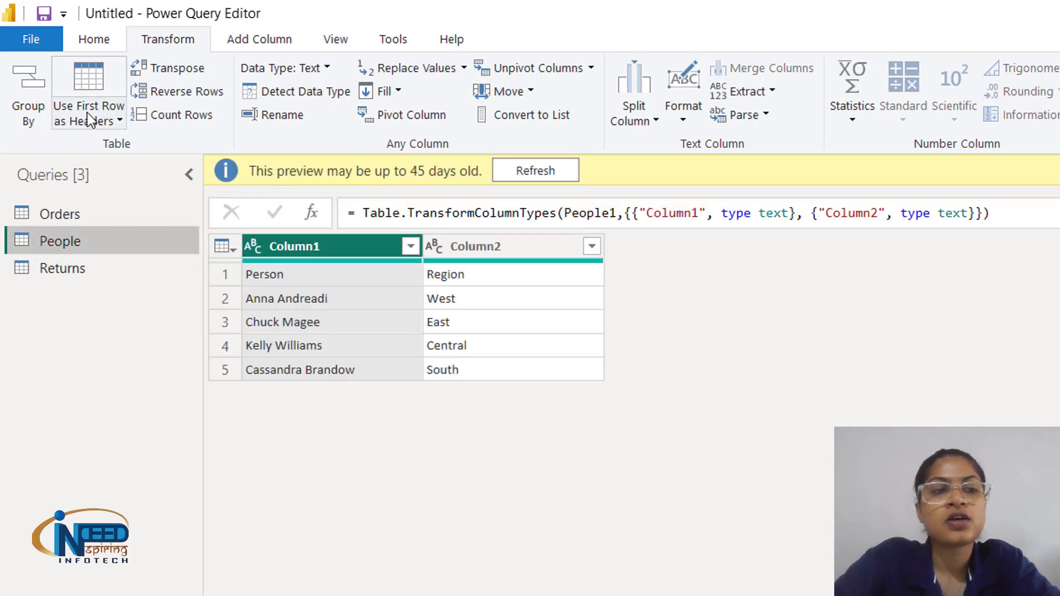
pyautogui.click(104, 113)
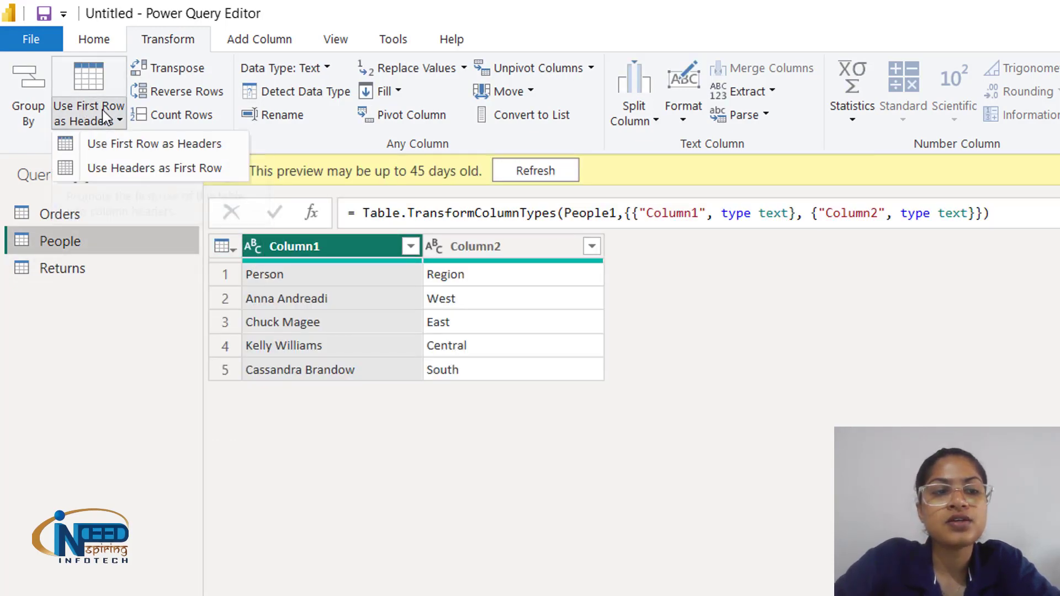
pyautogui.click(134, 142)
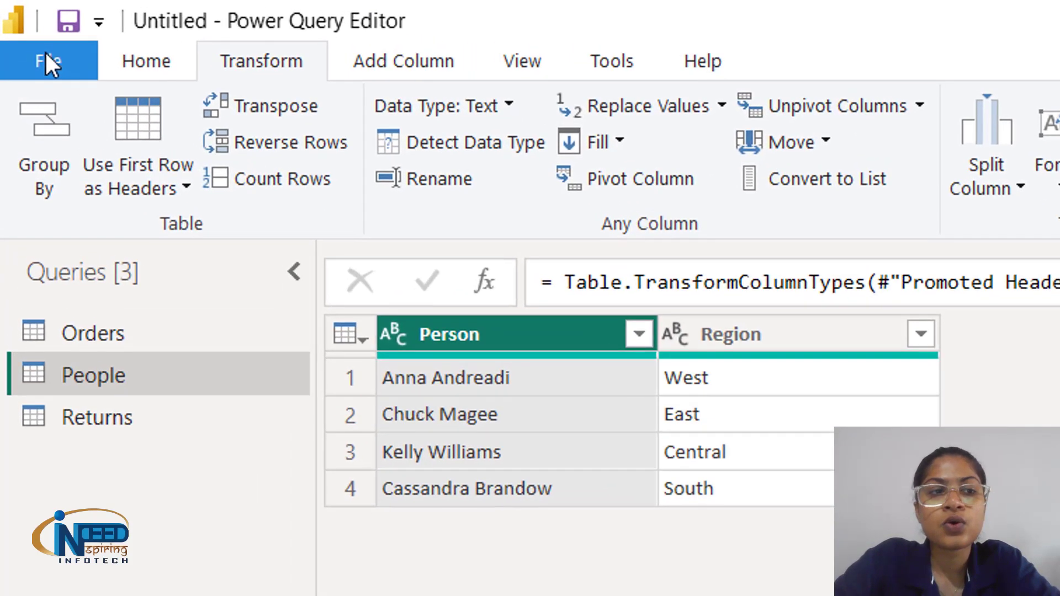
# Step: Close Power Query Editor and apply the pending changes to load the three tables into the report
pyautogui.click(29, 36)
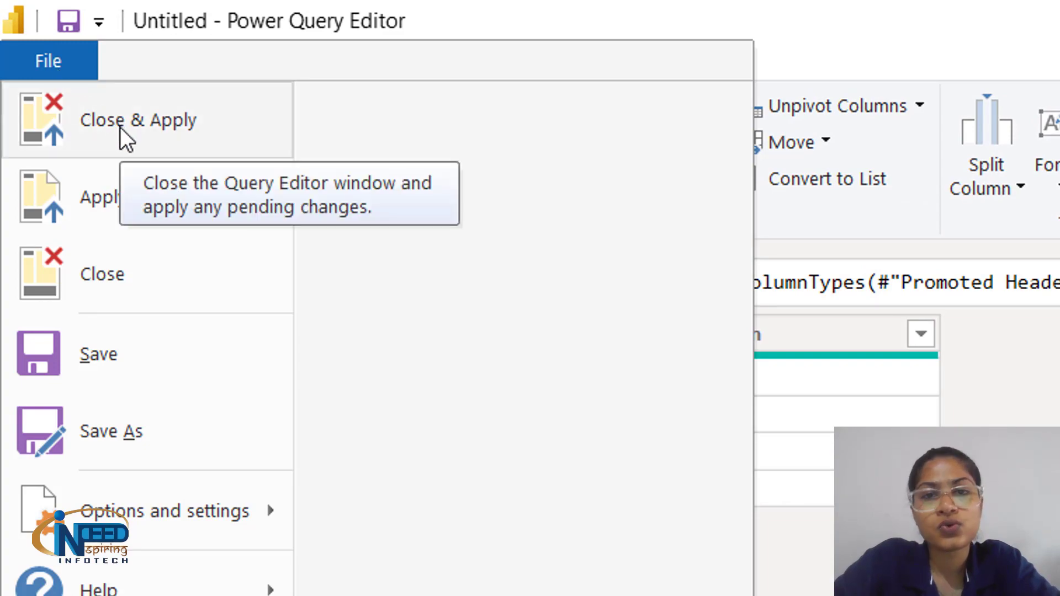
pyautogui.press('Escape')
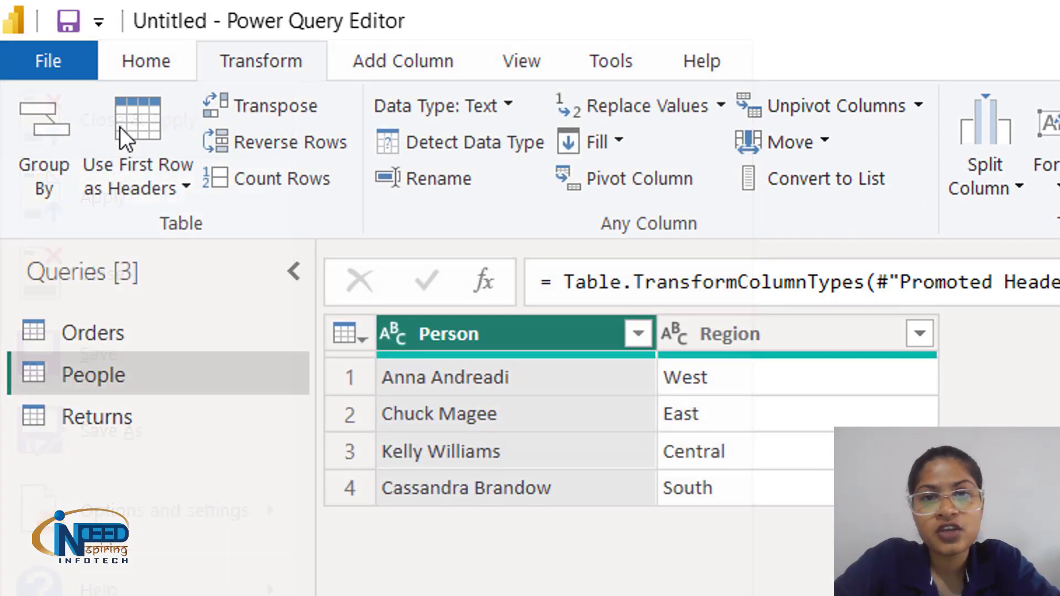
pyautogui.hotkey('alt', 'F4')
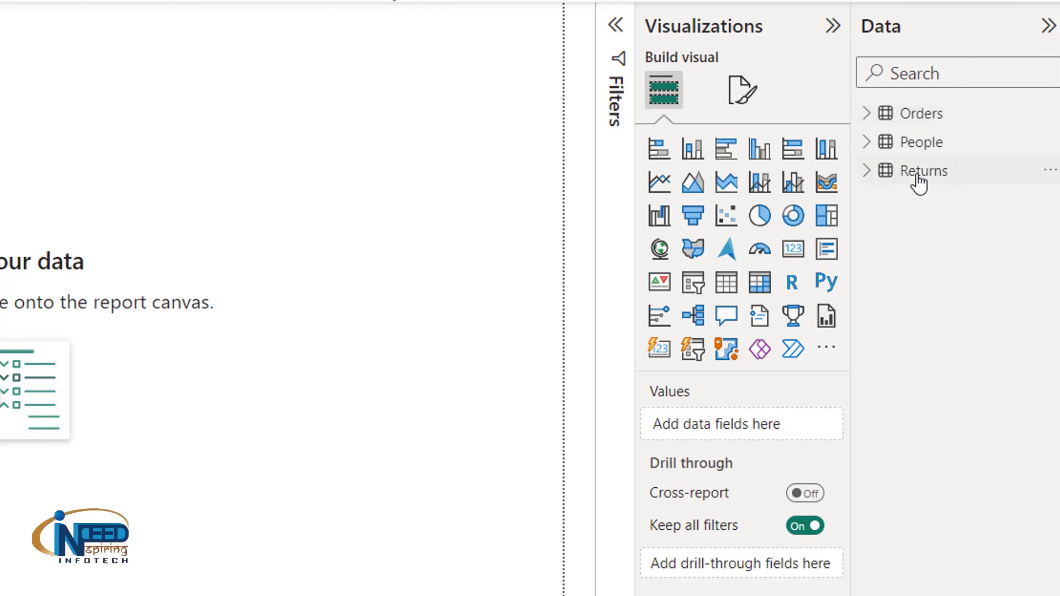
# Step: Check the fields of the loaded Orders, People and Returns tables one after another, collapsing each table again
pyautogui.click(867, 114)
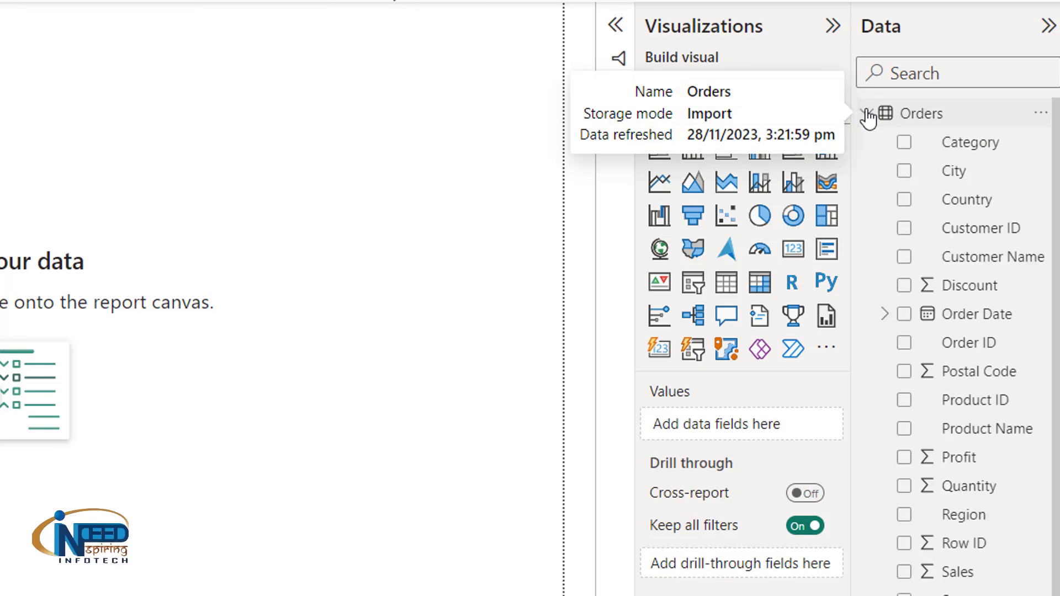
pyautogui.click(867, 114)
pyautogui.click(872, 144)
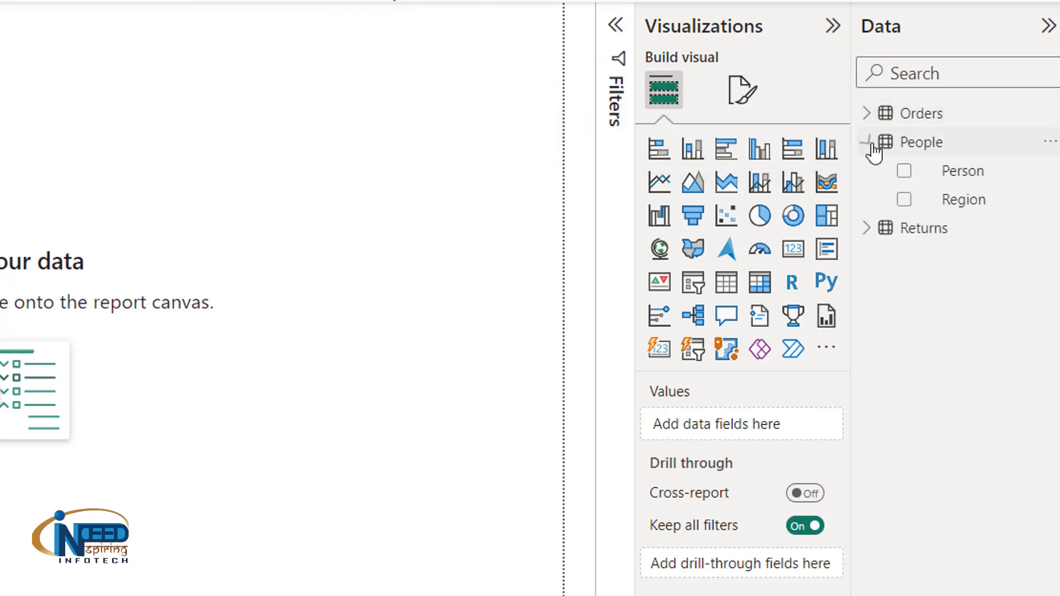
pyautogui.click(872, 145)
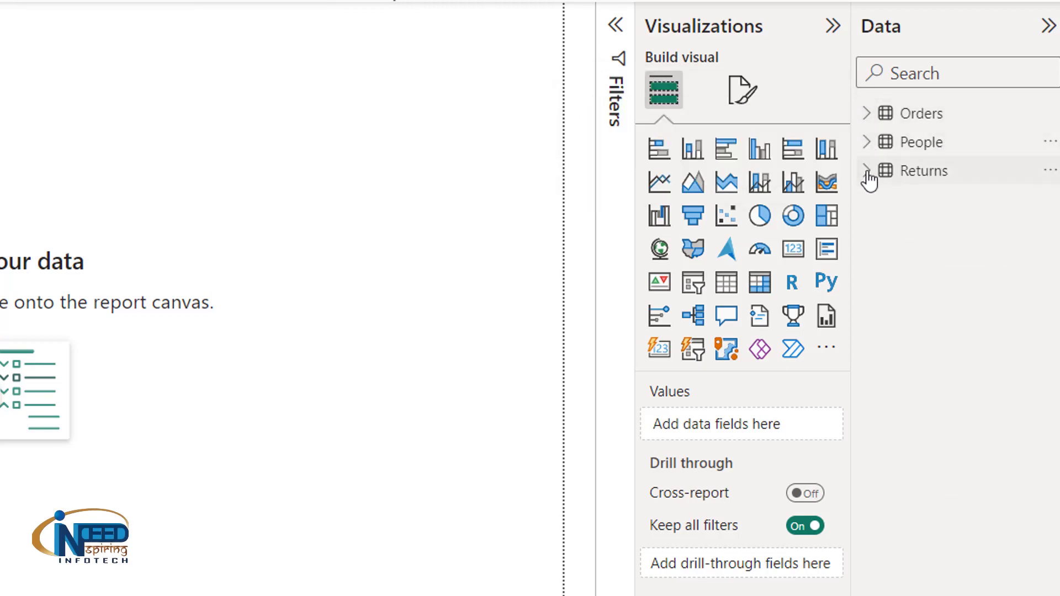
pyautogui.click(868, 172)
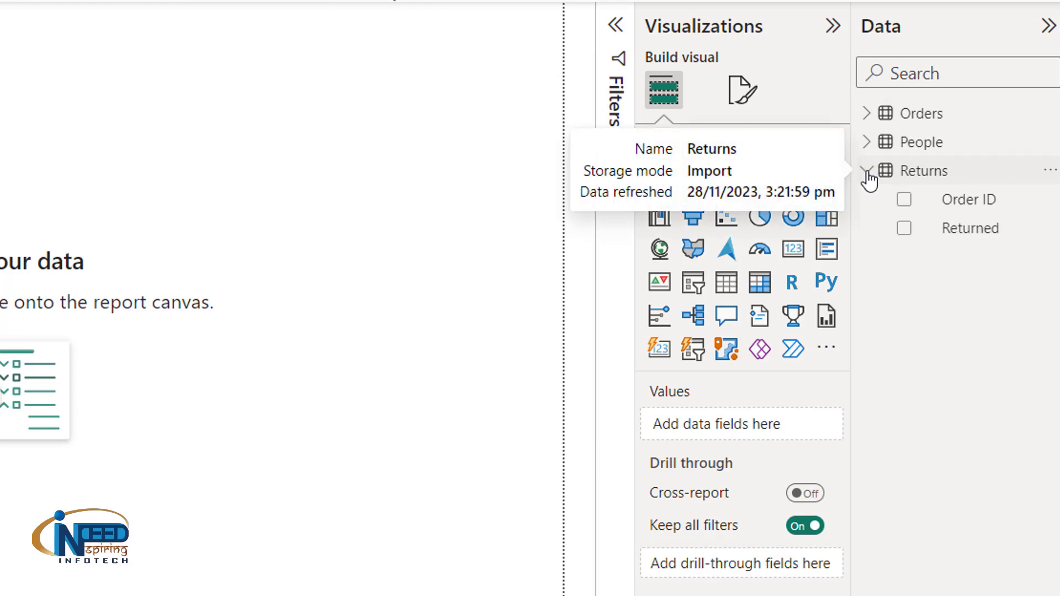
pyautogui.click(868, 175)
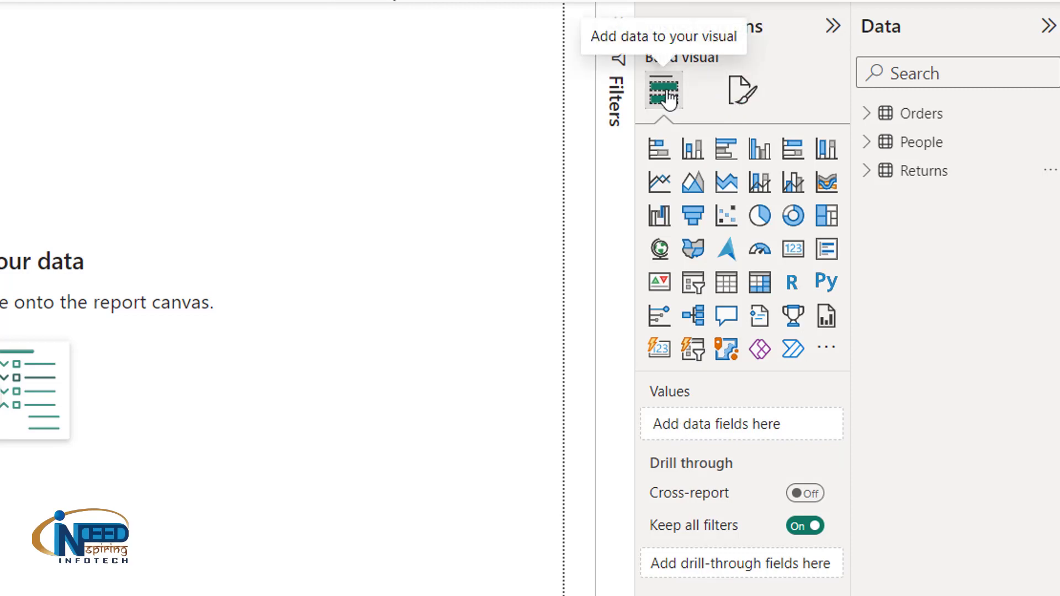
# Step: View the page formatting options and expand the Filters pane
pyautogui.click(741, 91)
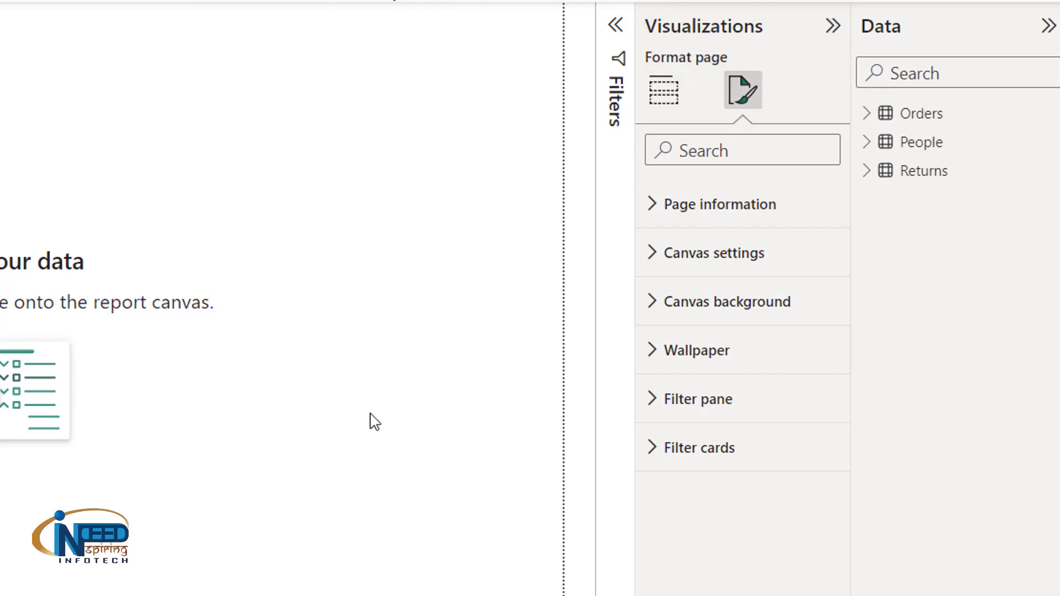
pyautogui.click(618, 26)
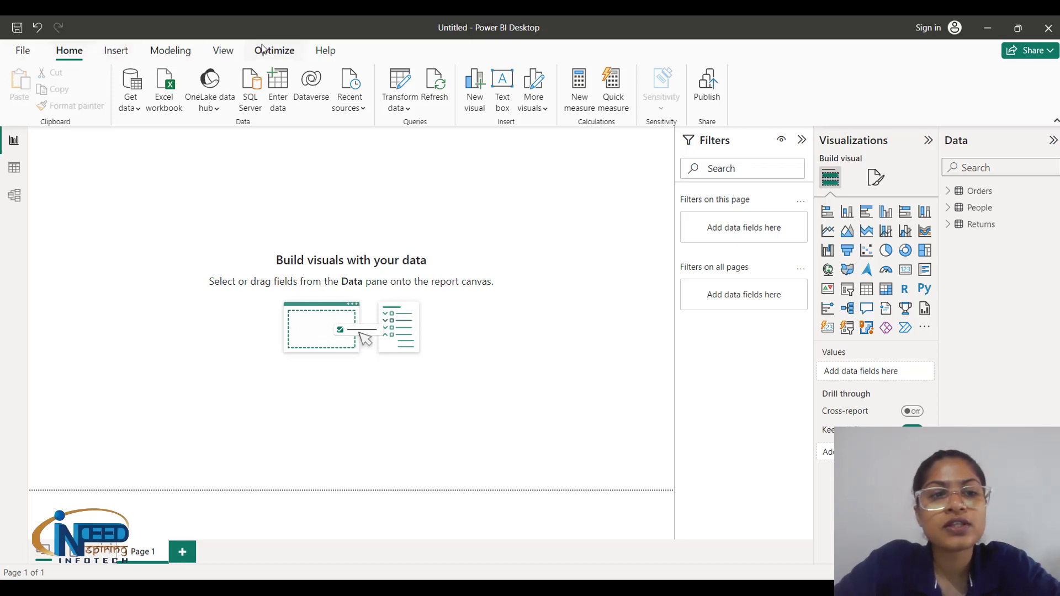
# Step: Look through the file commands, including the recent files and the available export formats
pyautogui.click(22, 54)
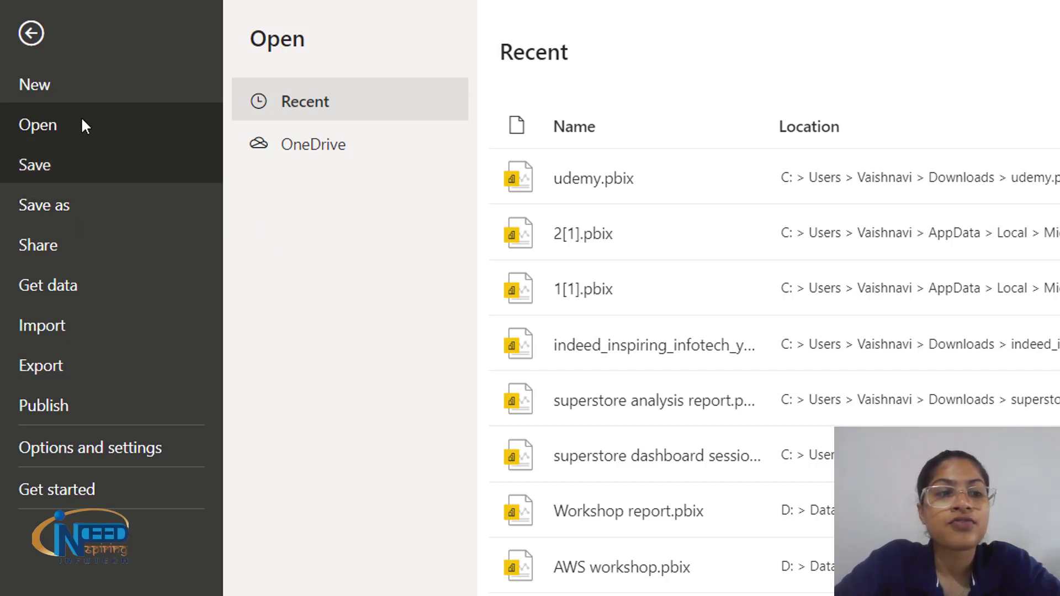
pyautogui.click(32, 41)
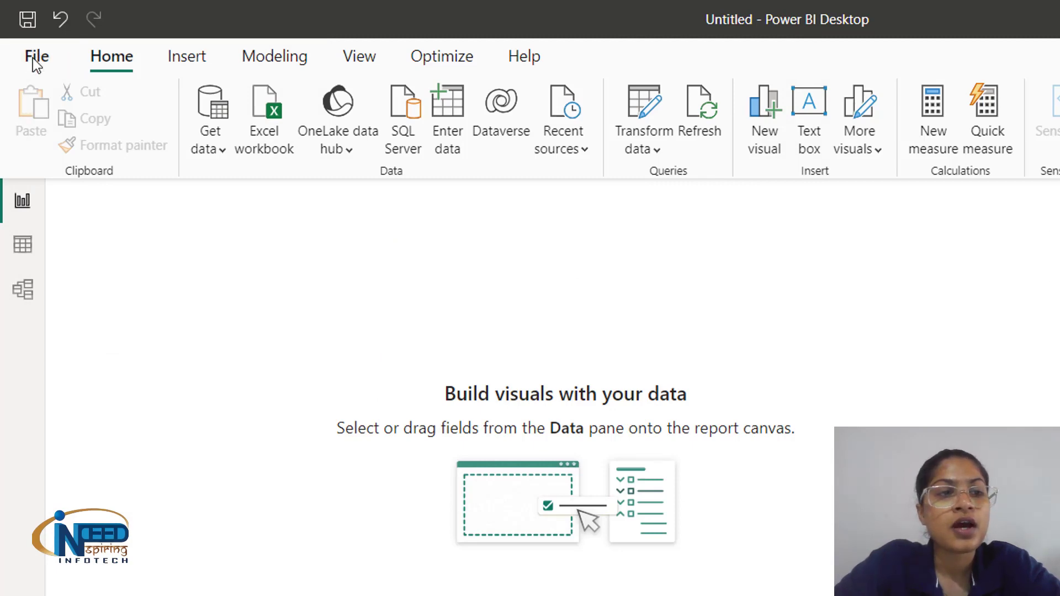
pyautogui.click(32, 58)
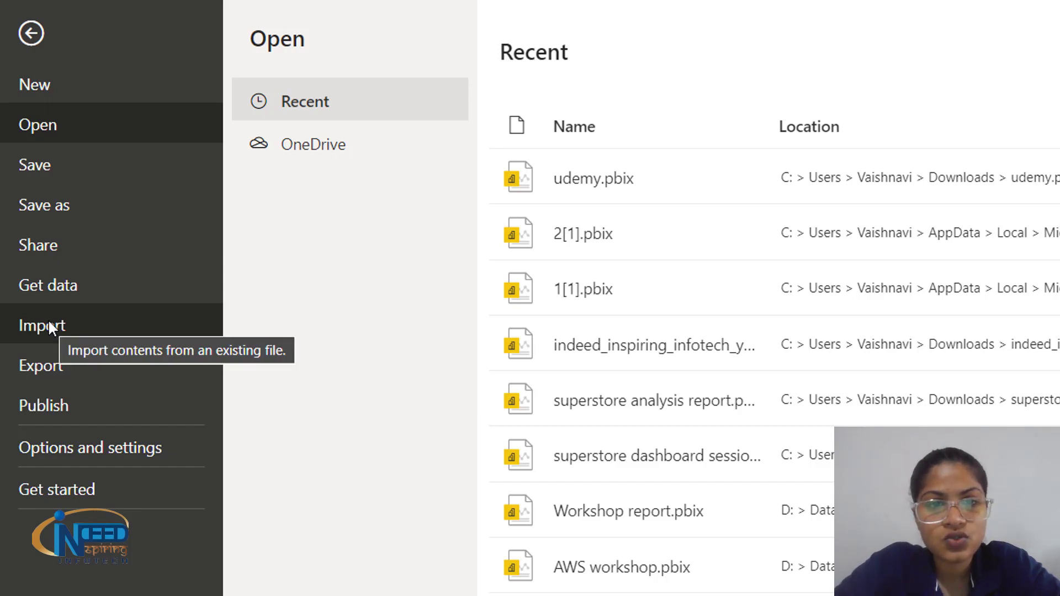
pyautogui.click(48, 363)
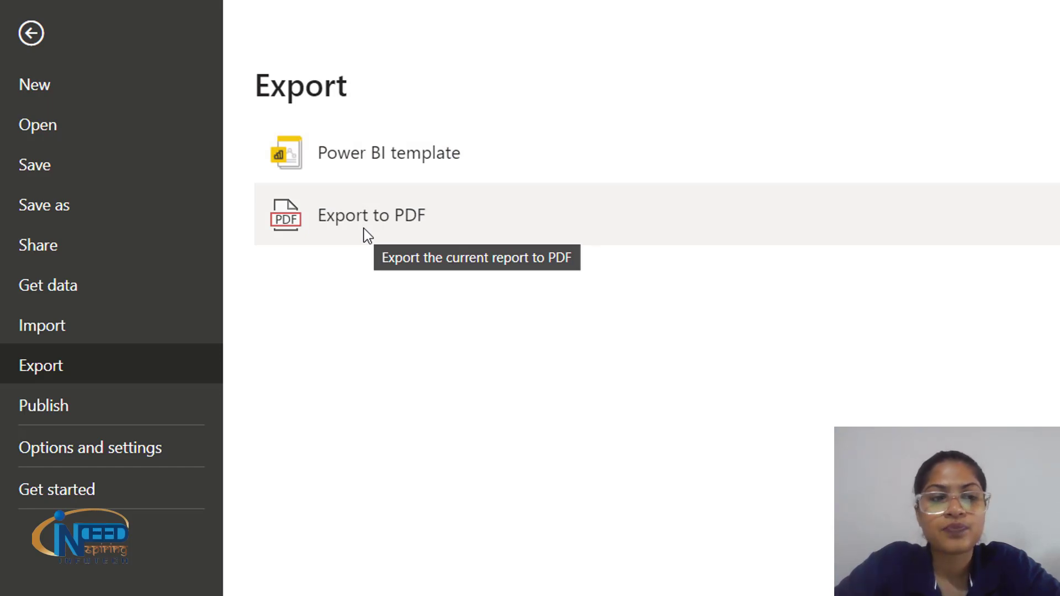
# Step: Review the global Data Load and Power Query Editor options, and close the Options dialog
pyautogui.click(101, 449)
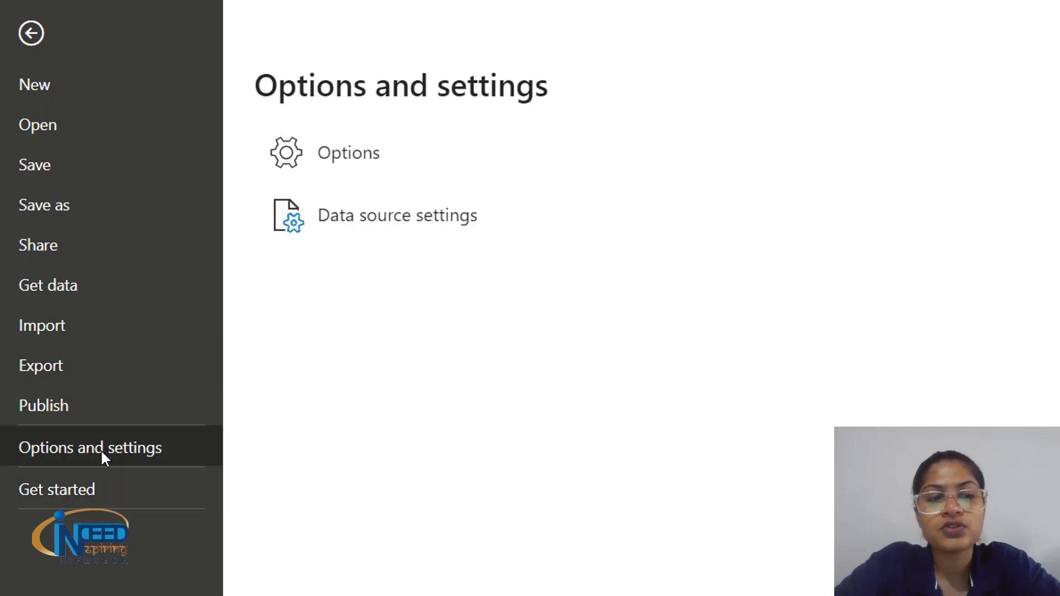
pyautogui.click(408, 152)
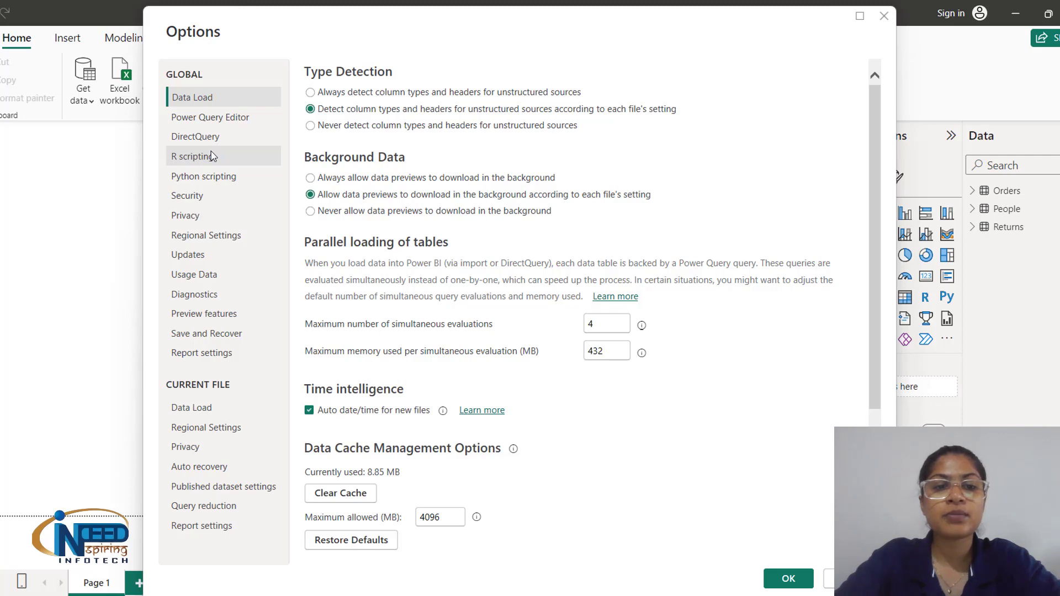
pyautogui.click(208, 122)
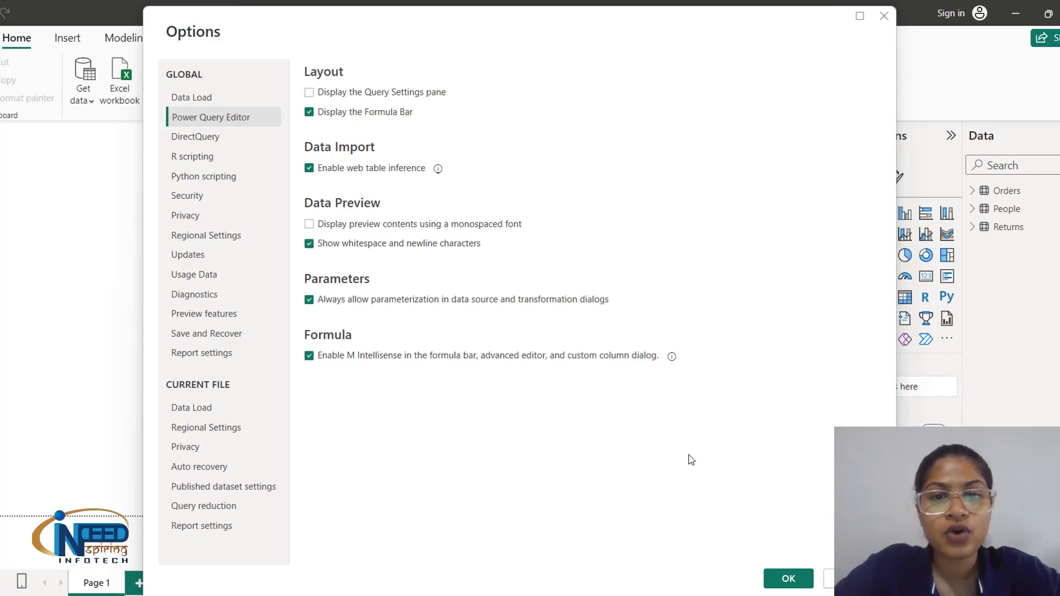
pyautogui.click(789, 579)
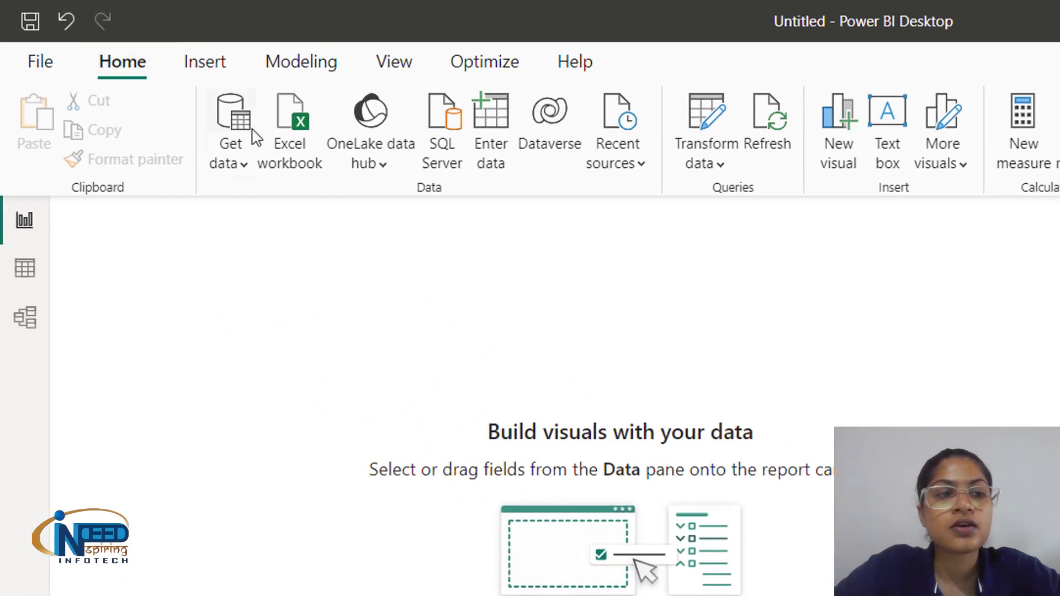
# Step: Look over the common data sources, the full list of data connectors and the recent sources
pyautogui.click(244, 168)
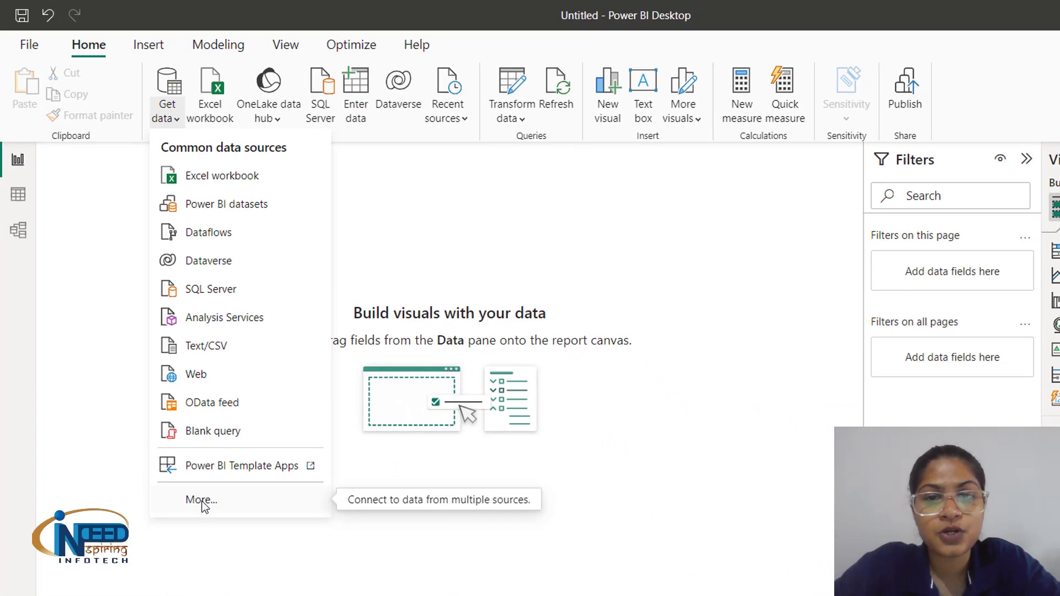
pyautogui.click(201, 500)
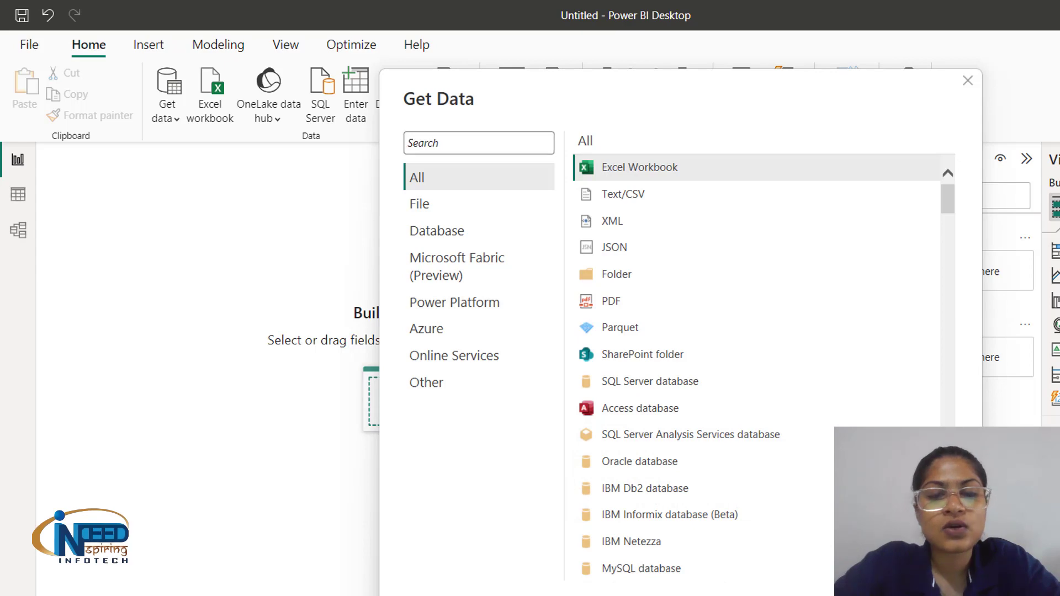
pyautogui.press('Escape')
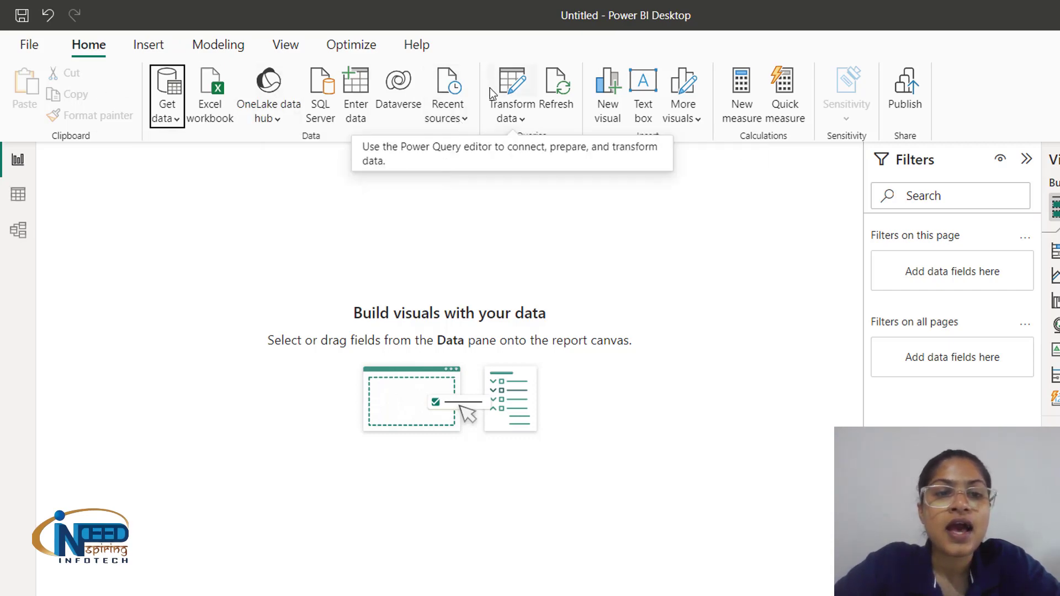
pyautogui.click(463, 117)
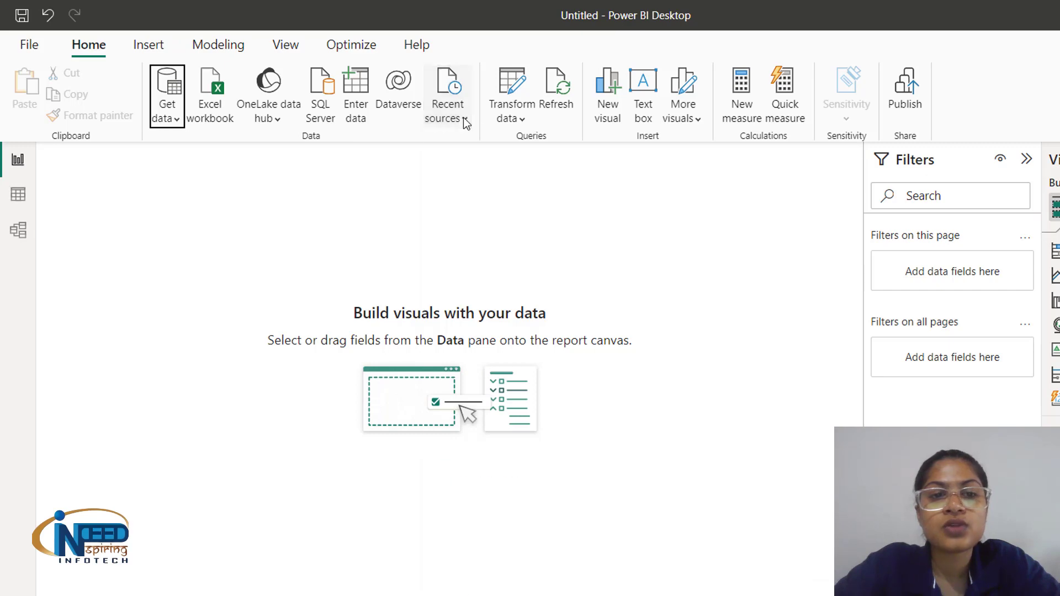
pyautogui.click(360, 208)
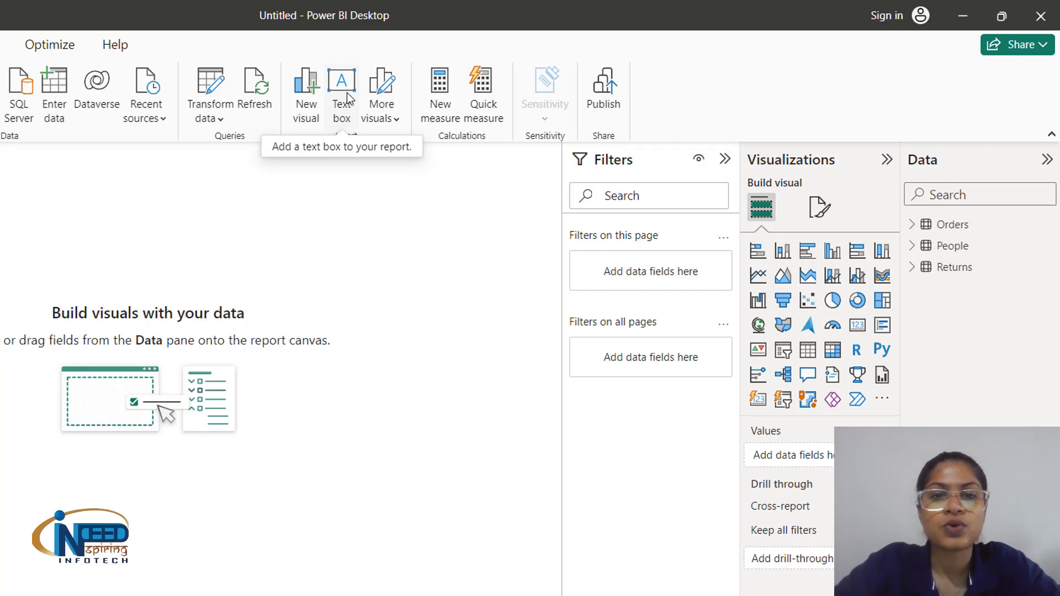
# Step: Insert a text box spanning the upper part of the report page and set its font size to 28
pyautogui.click(348, 99)
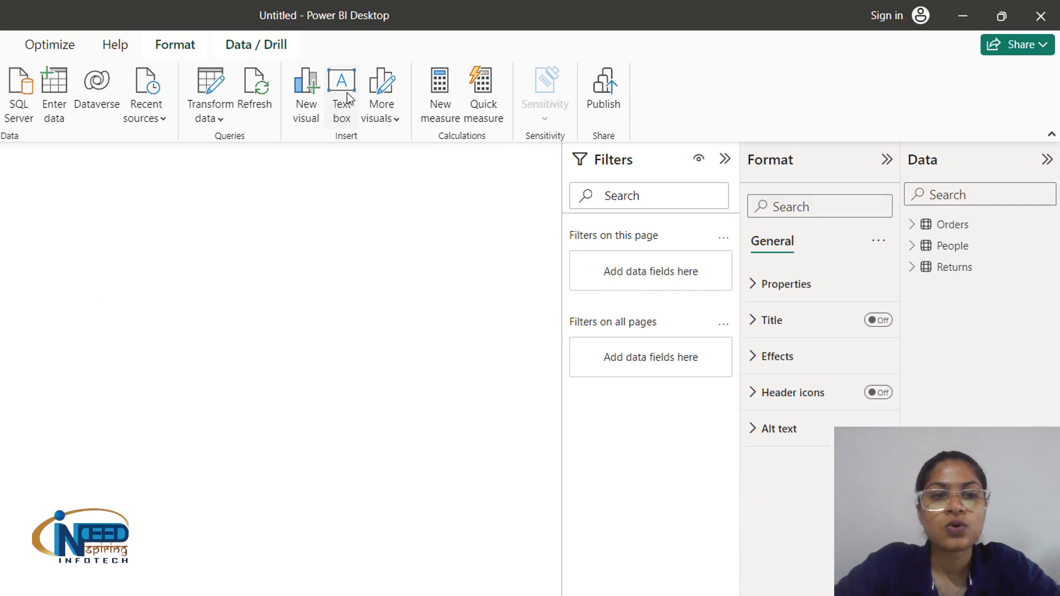
pyautogui.moveTo(236, 128); pyautogui.dragTo(903, 166)
pyautogui.click(302, 105)
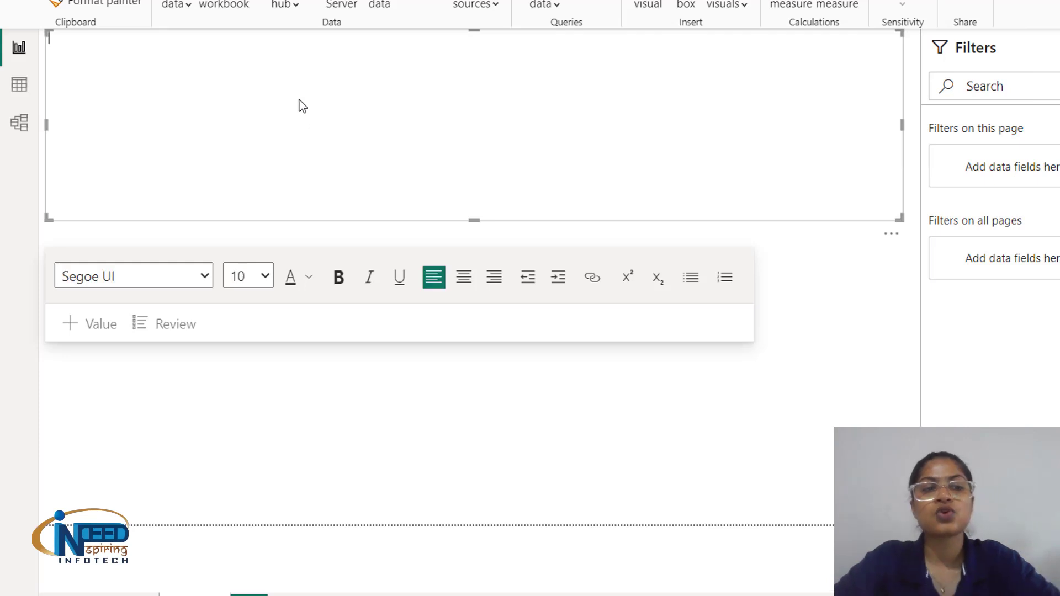
pyautogui.click(265, 277)
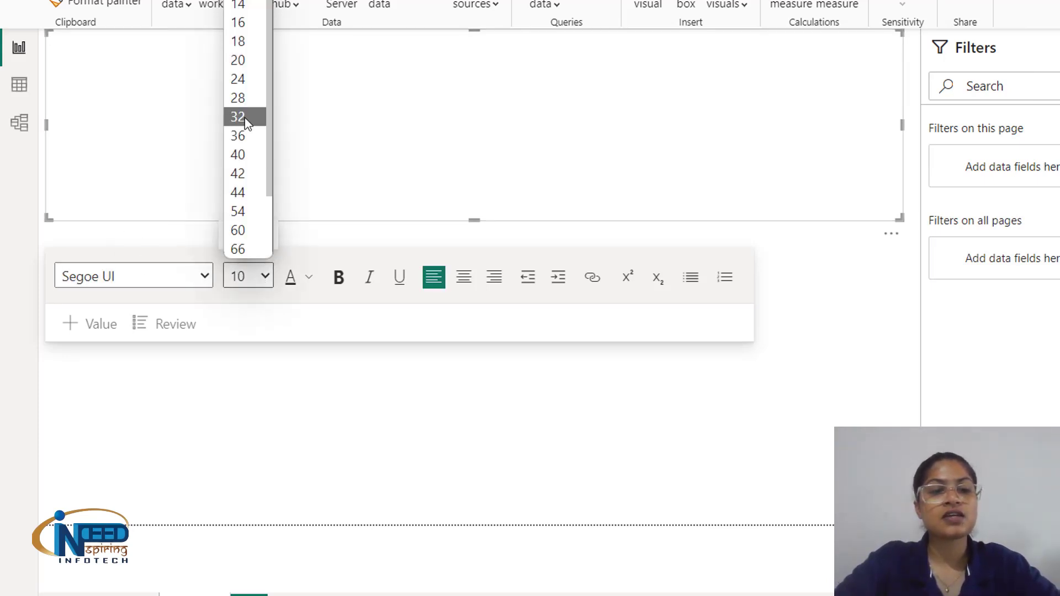
pyautogui.click(247, 96)
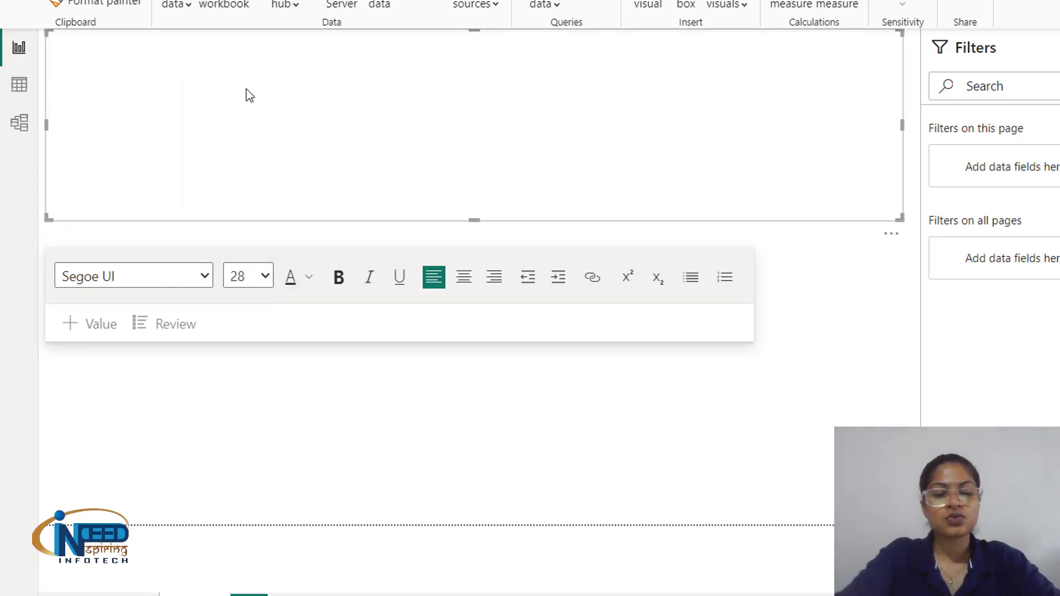
# Step: Write "This is PowerBI" in the text box at font size 28
pyautogui.write('thi')
pyautogui.press('BackSpace')
pyautogui.press('BackSpace')
pyautogui.press('BackSpace')
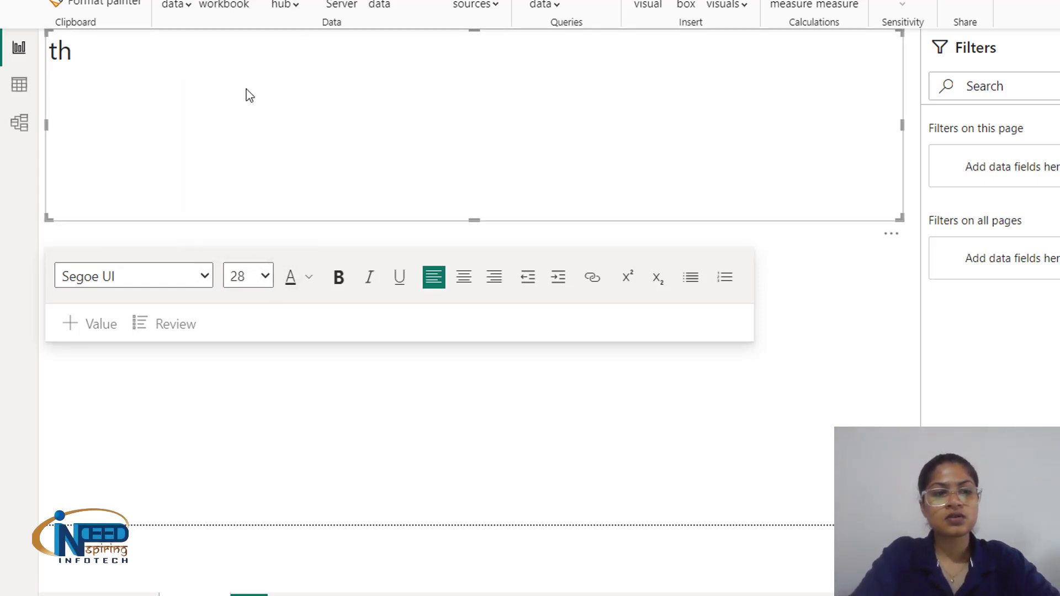
pyautogui.write('T')
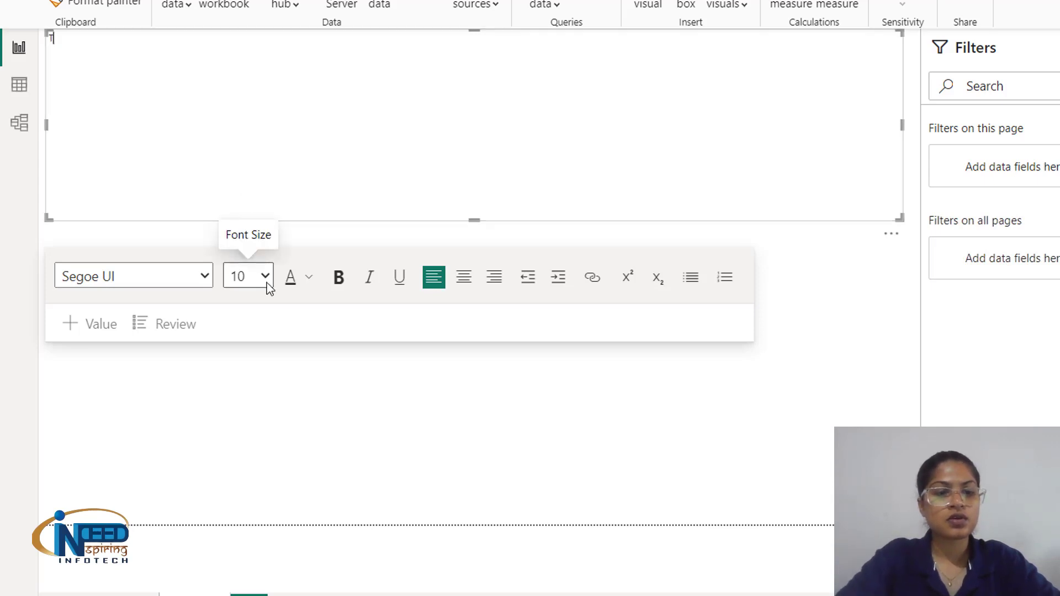
pyautogui.click(265, 279)
pyautogui.click(247, 98)
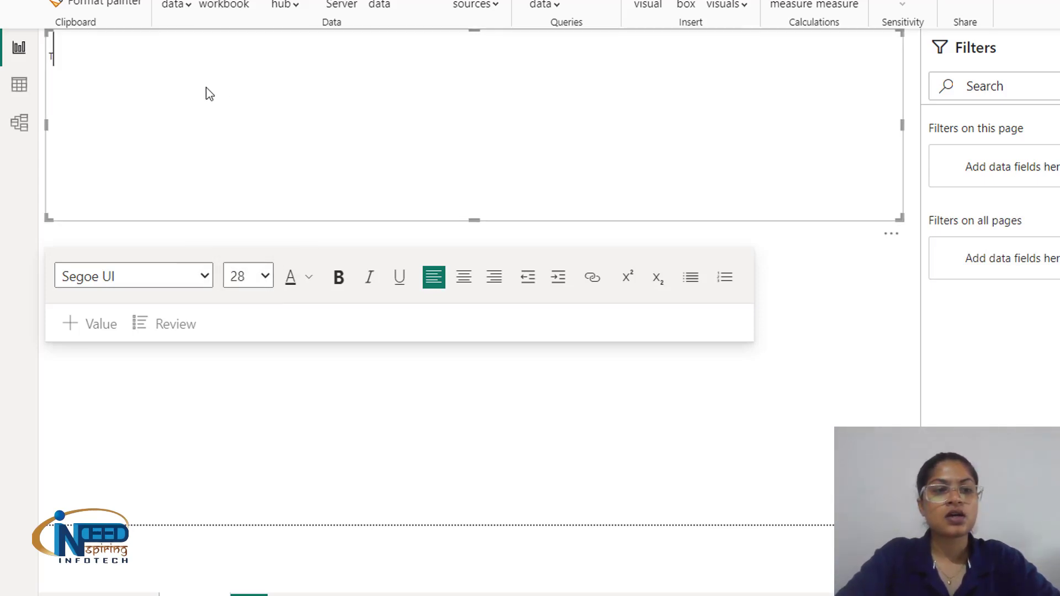
pyautogui.write('This')
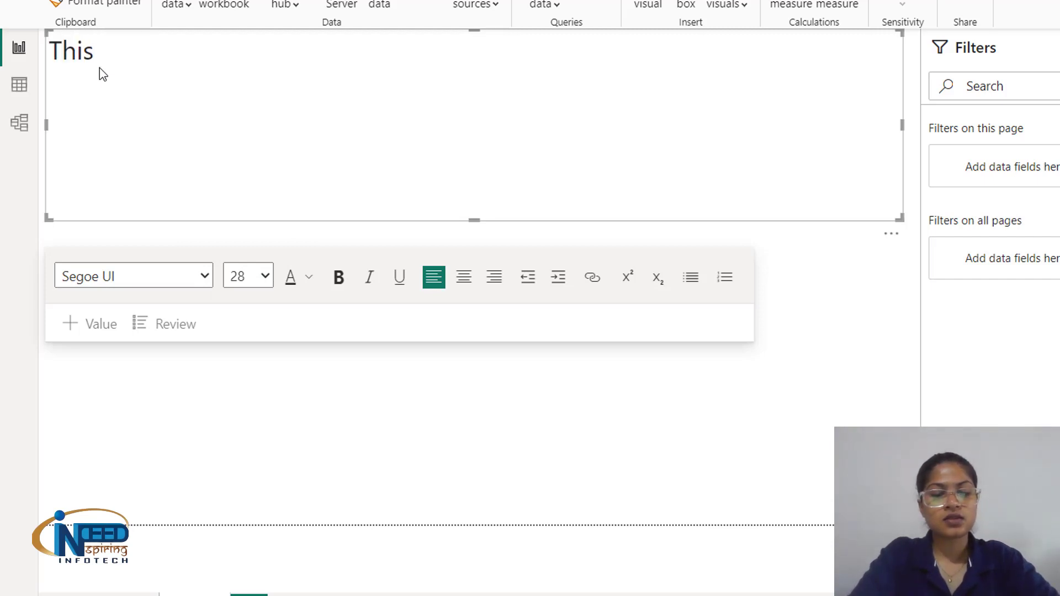
pyautogui.write(' is P')
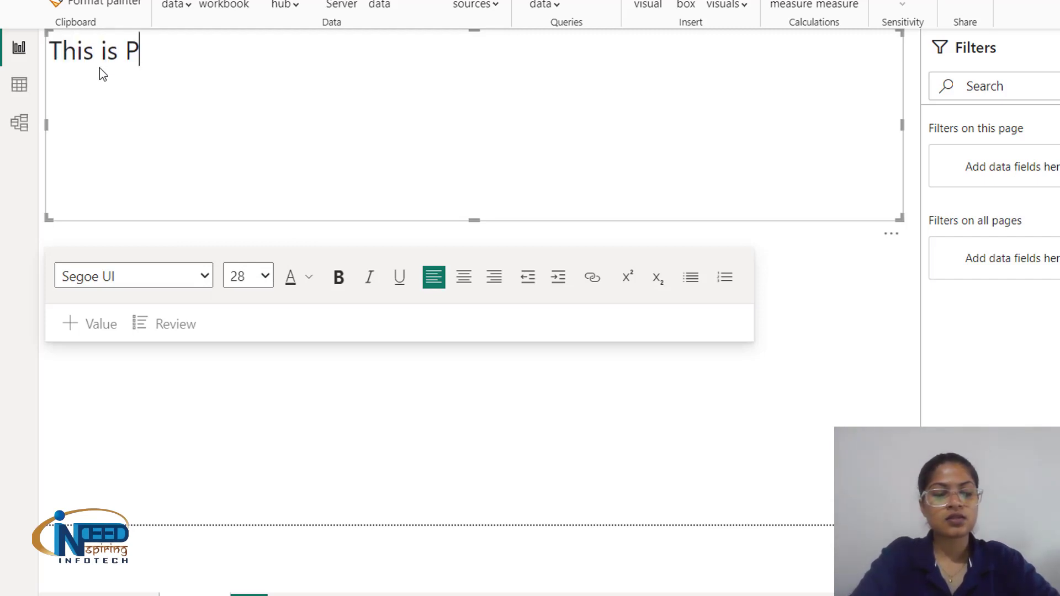
pyautogui.write('owerBI')
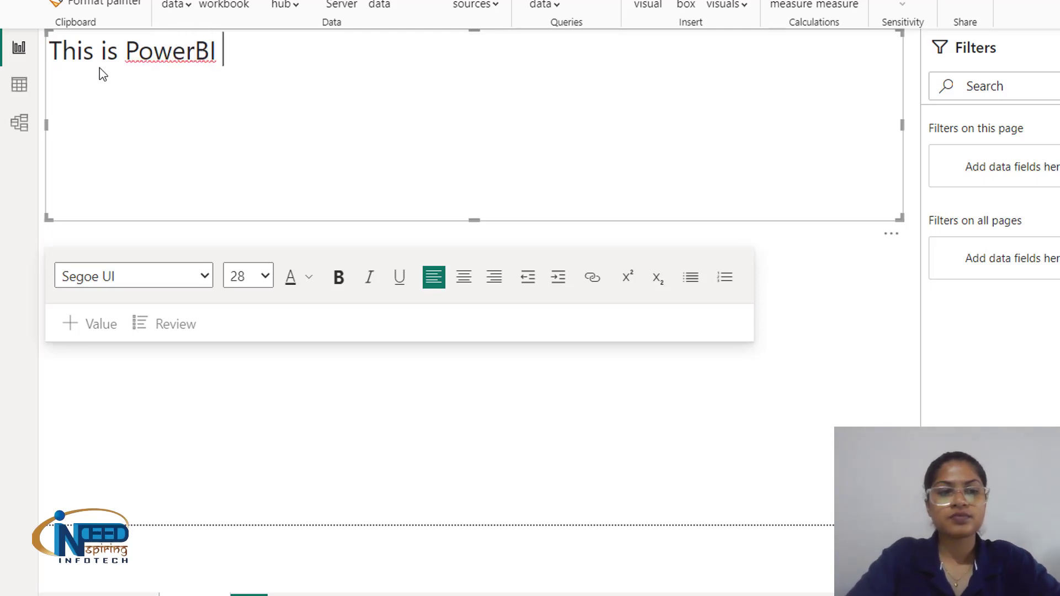
# Step: Correct the text box wording to "This is Power BI" by separating the last two words, and deselect the box
pyautogui.click(281, 376)
pyautogui.click(157, 148)
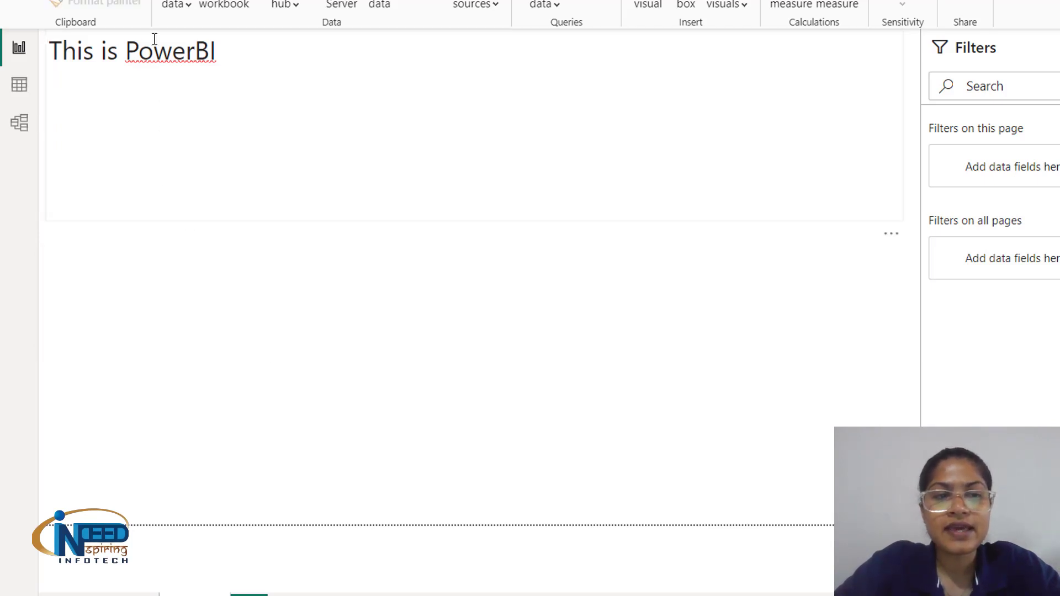
pyautogui.click(153, 49)
pyautogui.click(194, 50)
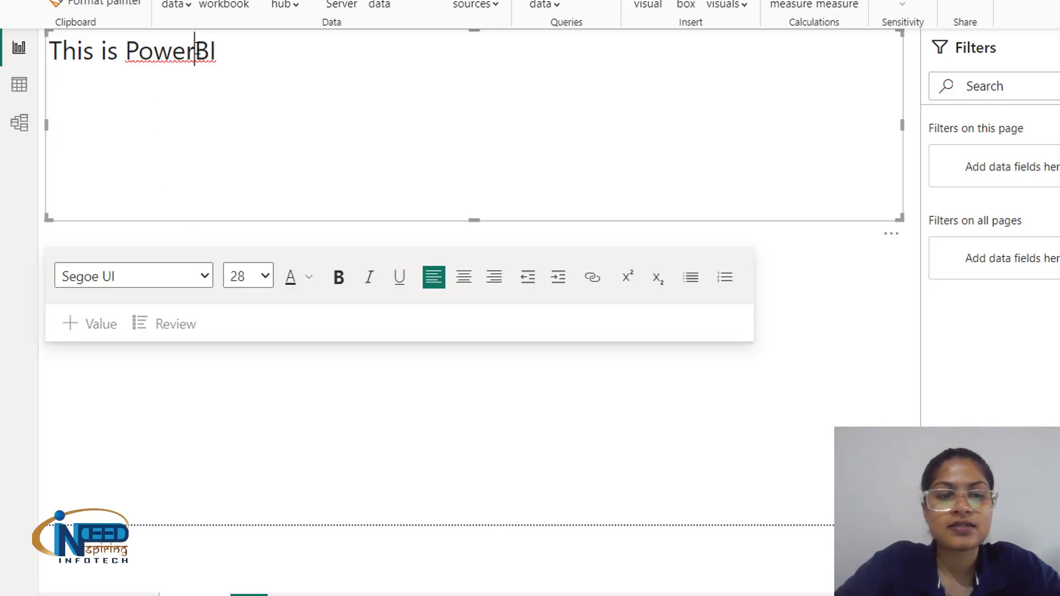
pyautogui.click(274, 396)
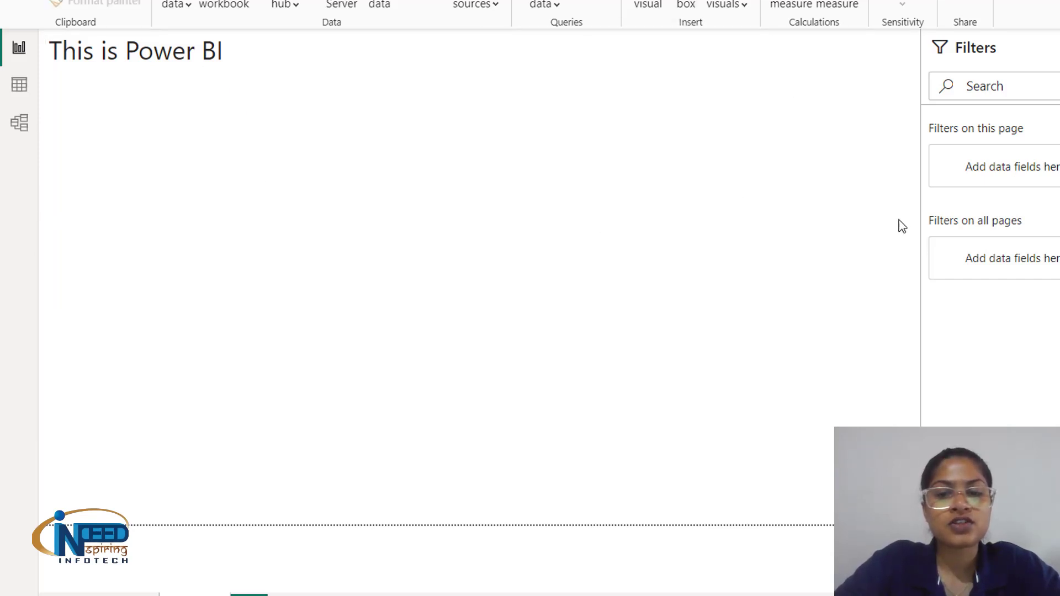
# Step: Shrink the text box to a single-line strip spanning about two thirds of its previous width
pyautogui.click(871, 200)
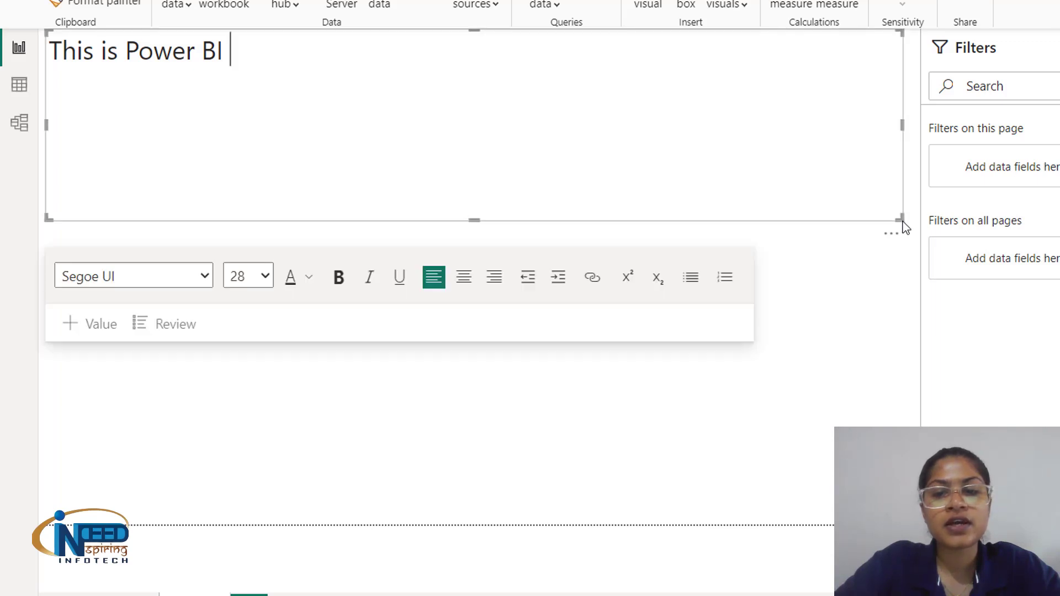
pyautogui.moveTo(899, 216); pyautogui.dragTo(613, 79)
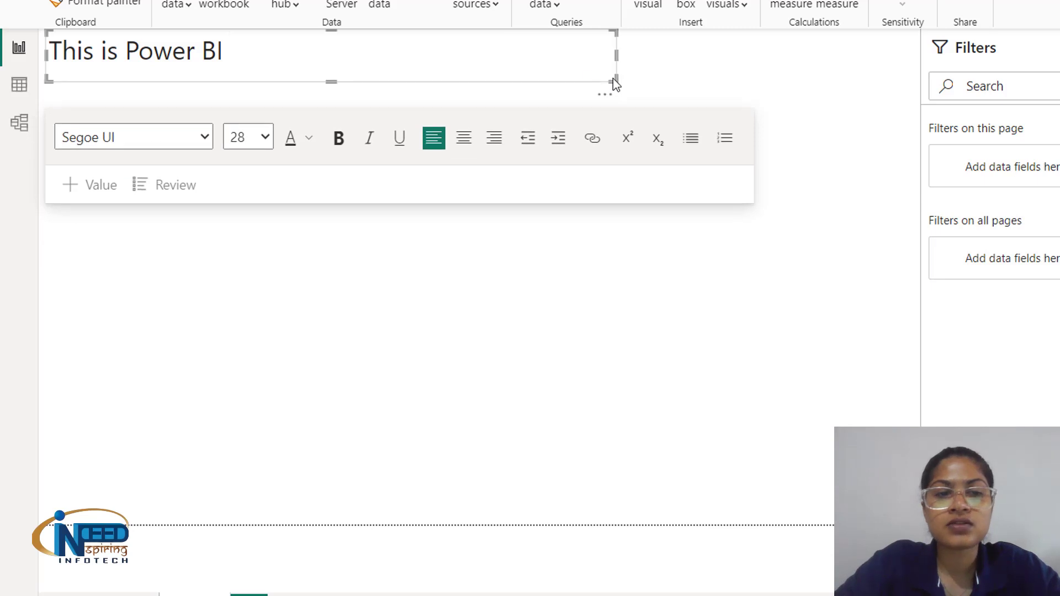
pyautogui.click(340, 138)
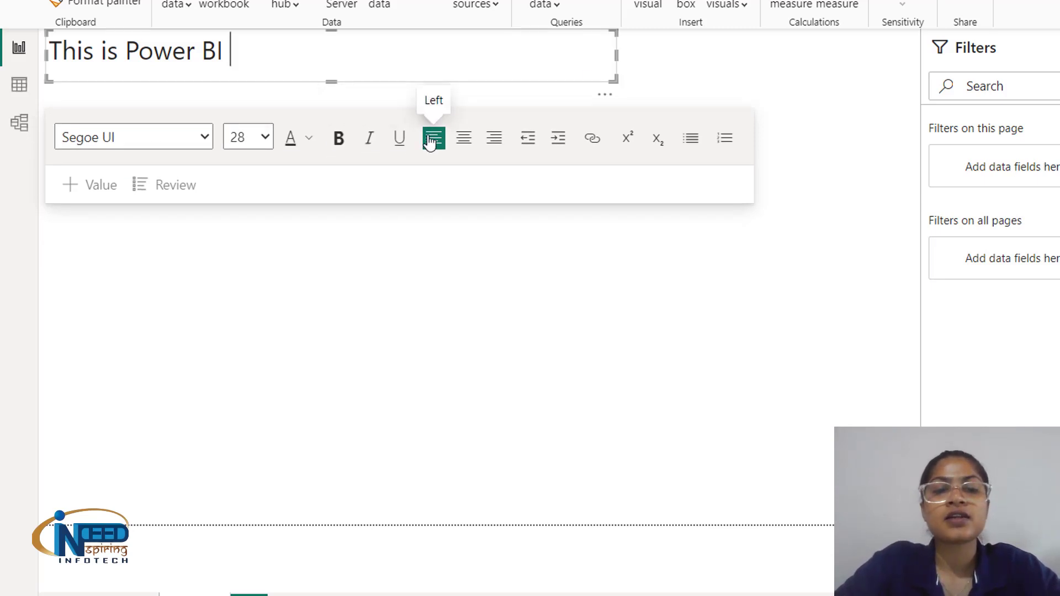
pyautogui.click(254, 49)
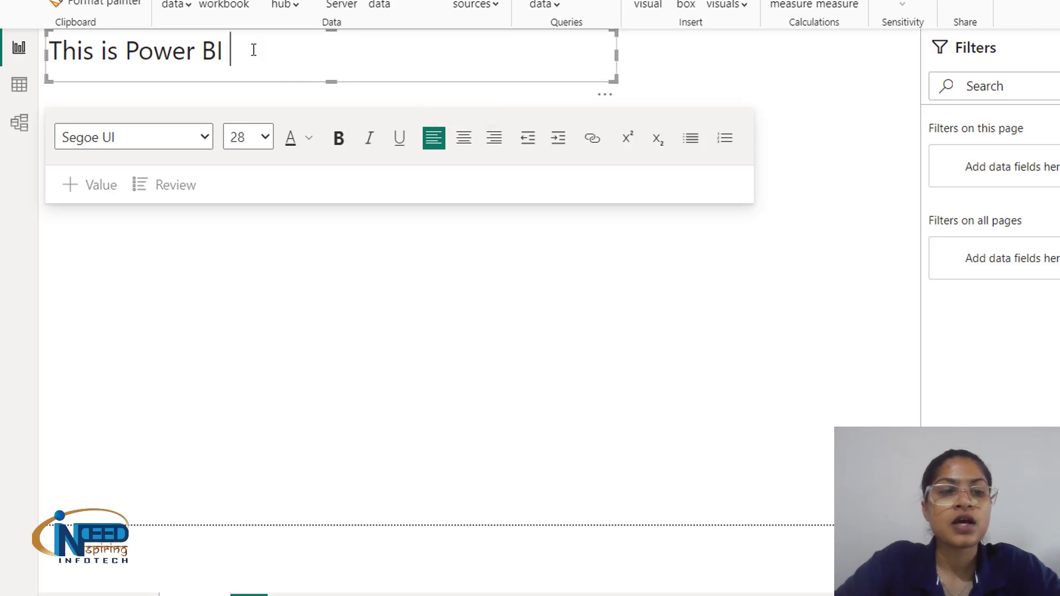
# Step: Set the font of the whole "This is Power BI" text to Calibri
pyautogui.tripleClick(184, 56)
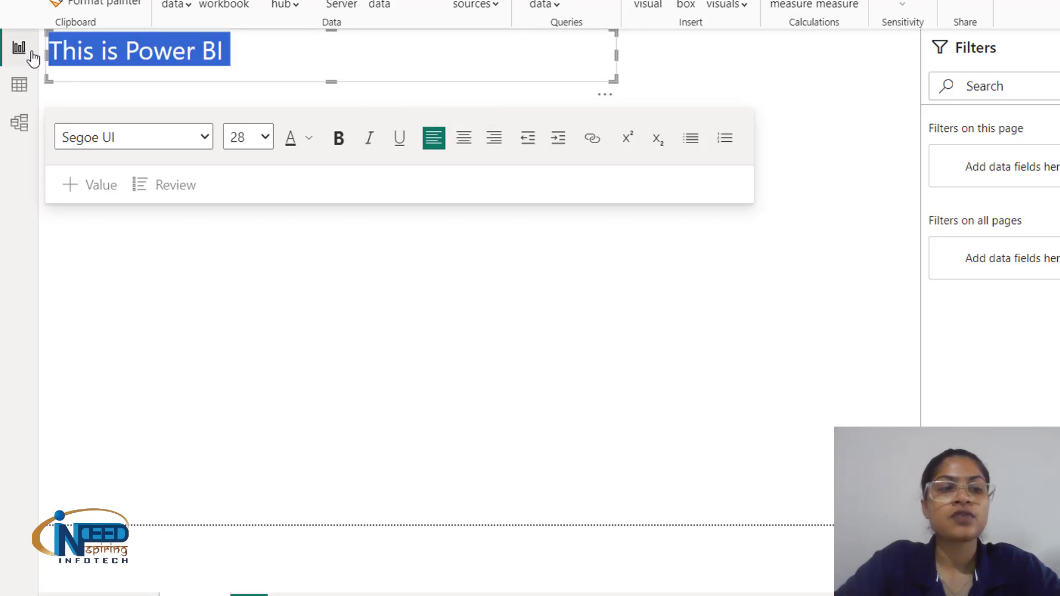
pyautogui.click(204, 138)
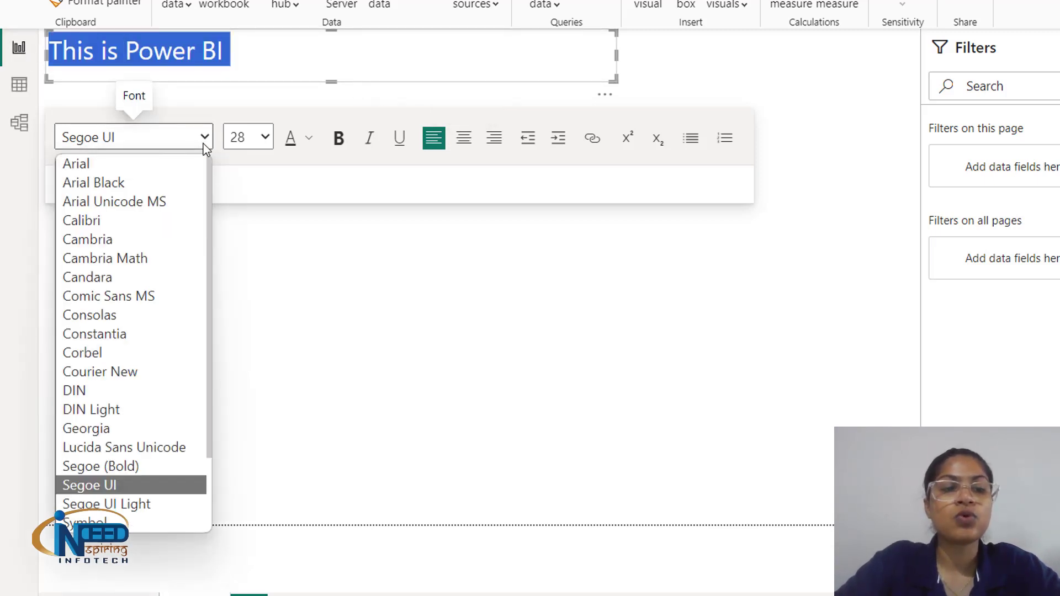
pyautogui.click(169, 224)
pyautogui.click(337, 251)
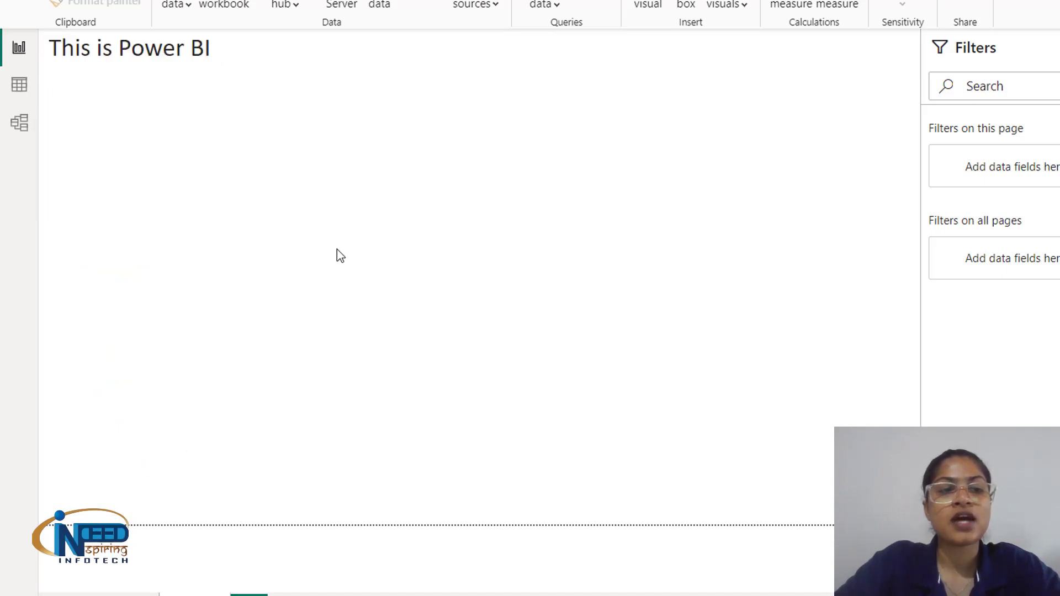
# Step: Look at the sources offered for adding more visuals, and deselect the text box
pyautogui.click(262, 71)
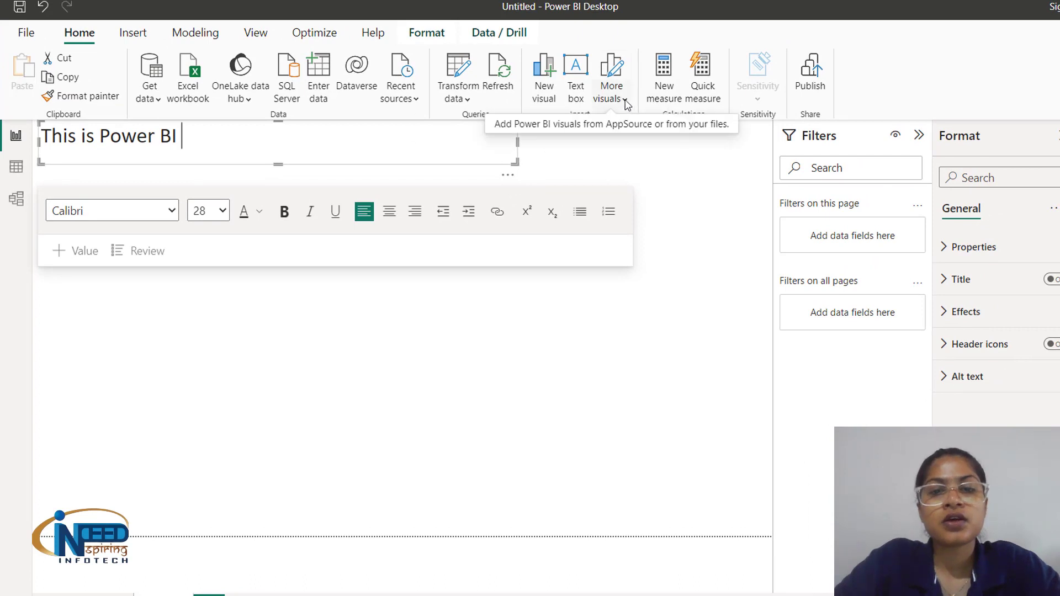
pyautogui.click(626, 102)
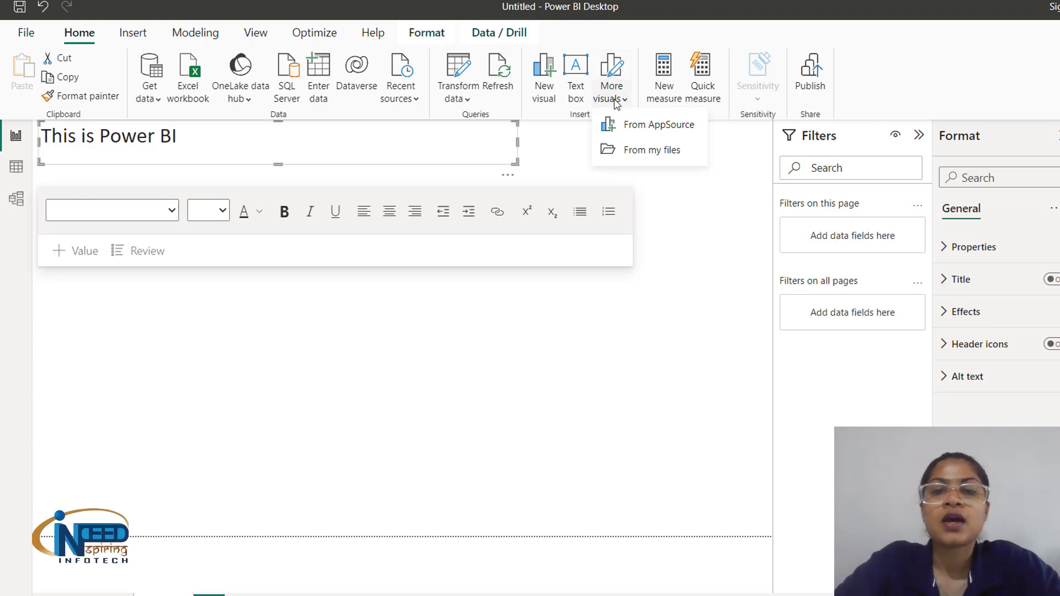
pyautogui.click(710, 239)
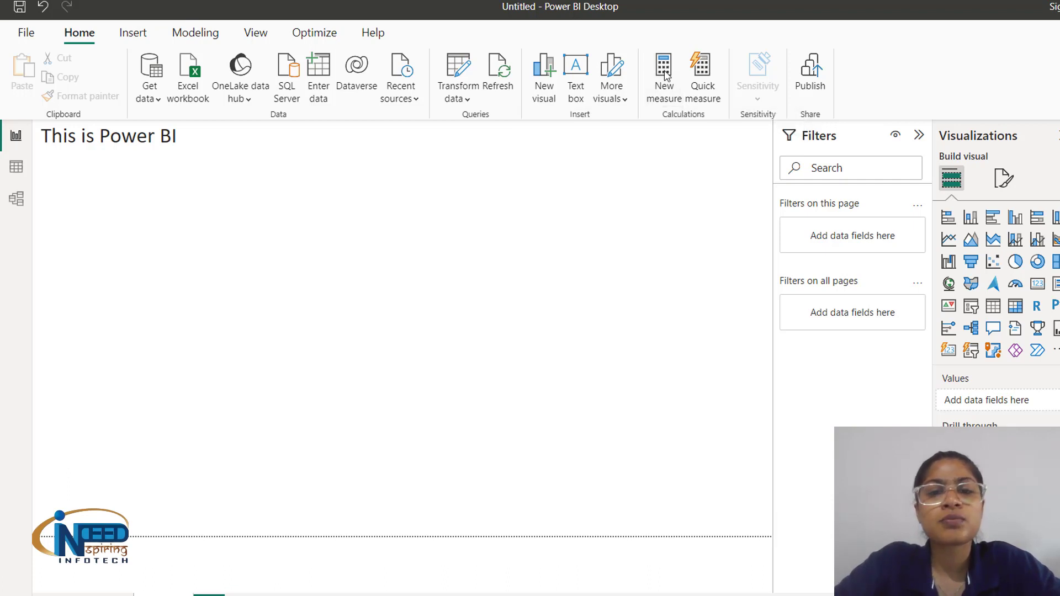
# Step: Create a new measure in the Orders table with the formula Measure = 1
pyautogui.hotkey('ctrl', 'z')
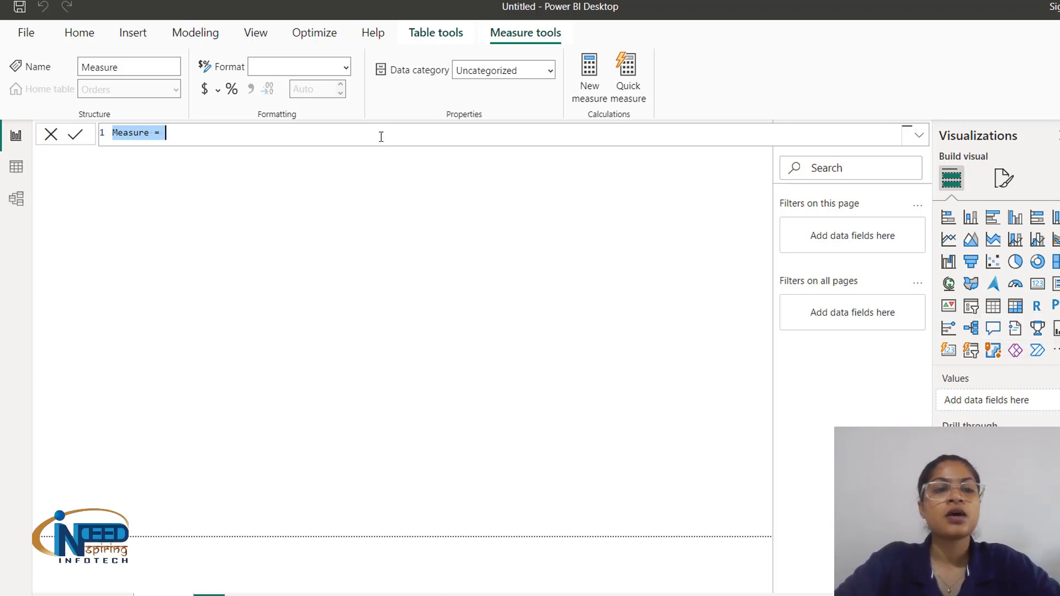
pyautogui.write('1')
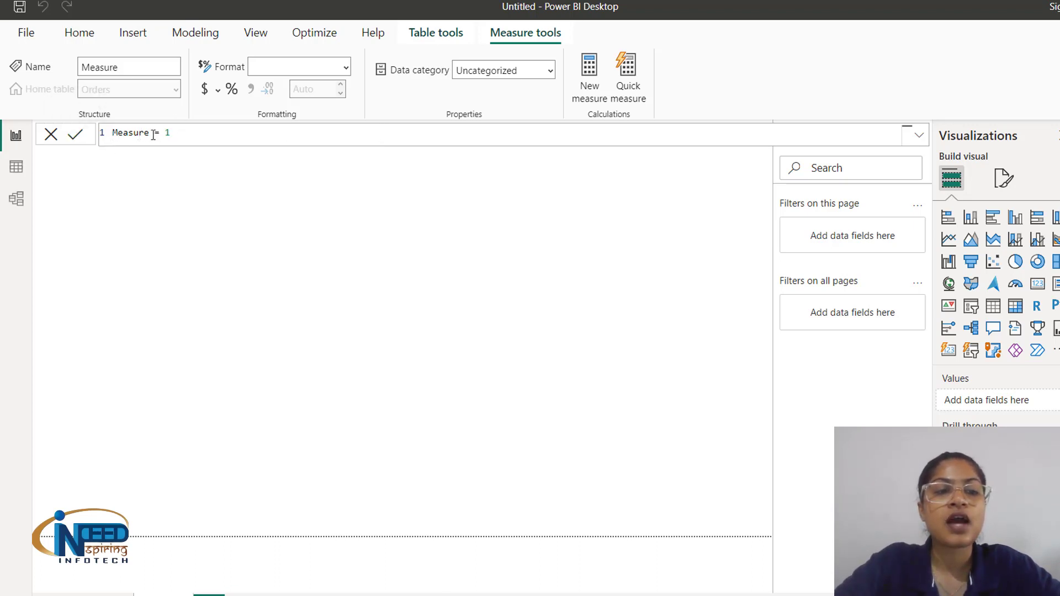
pyautogui.click(77, 136)
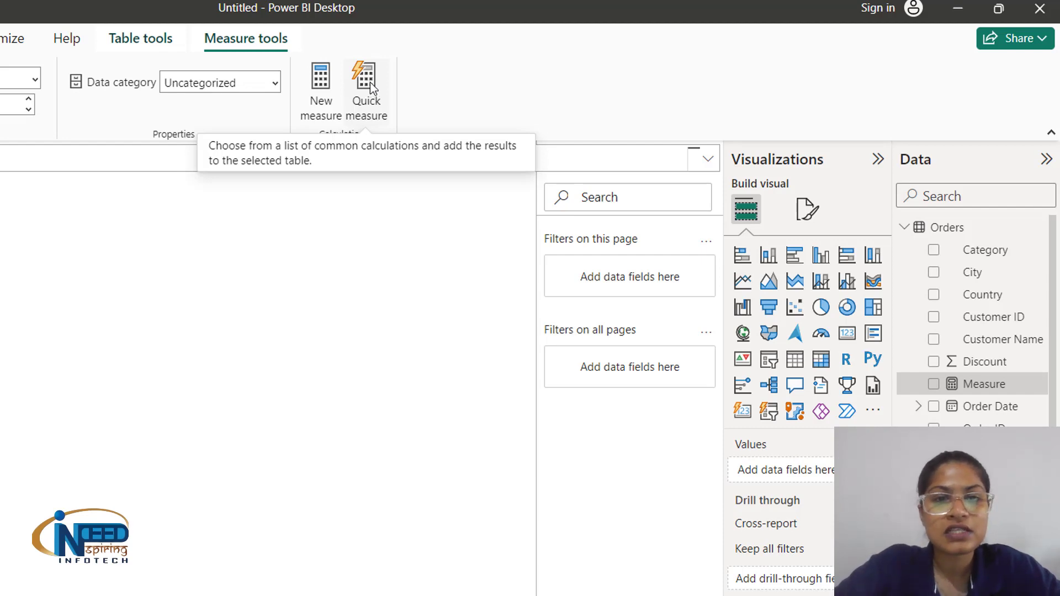
# Step: Review the quick measure calculations, from the category aggregates to the text calculations, and open the Copilot suggestions
pyautogui.click(374, 89)
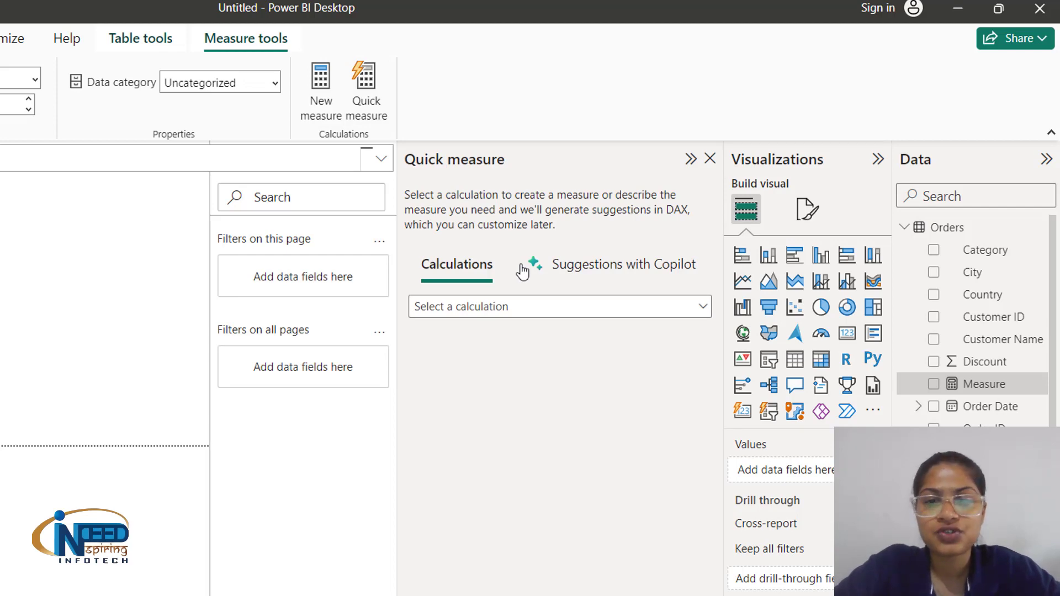
pyautogui.click(562, 313)
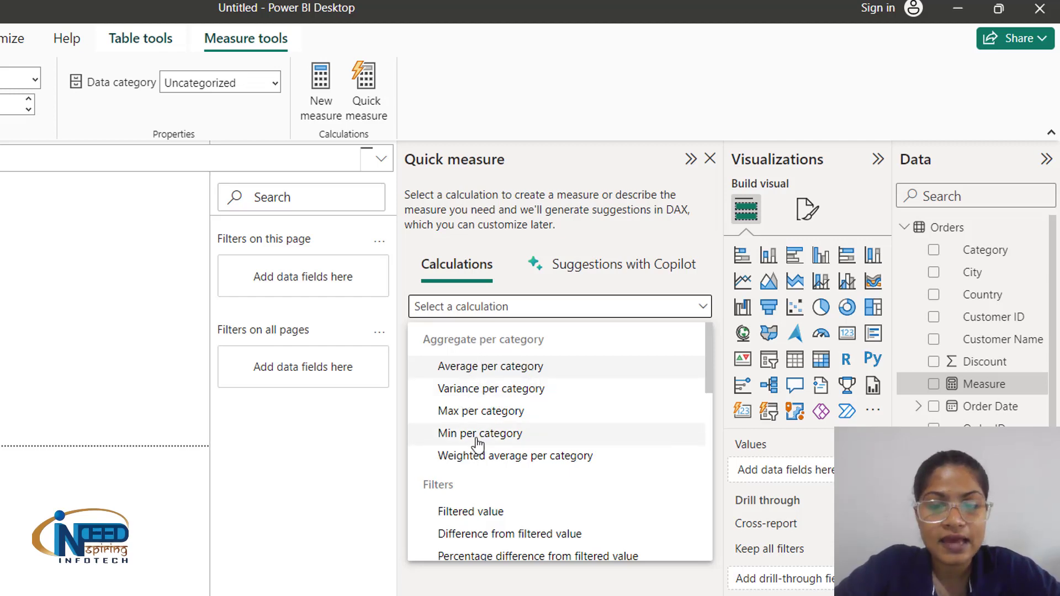
pyautogui.scroll(-3, 478, 442)
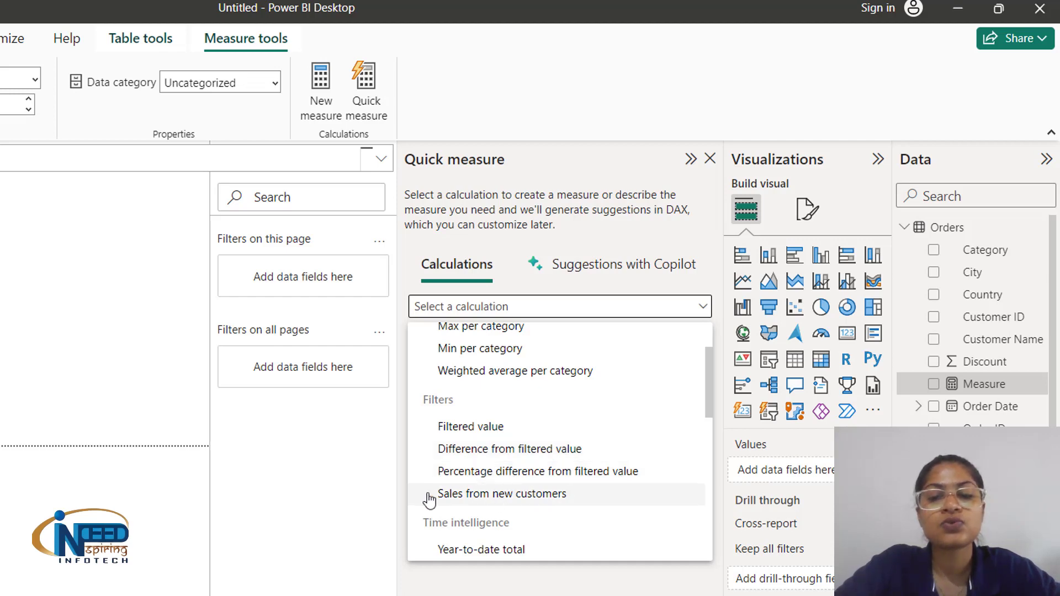
pyautogui.scroll(-3, 548, 500)
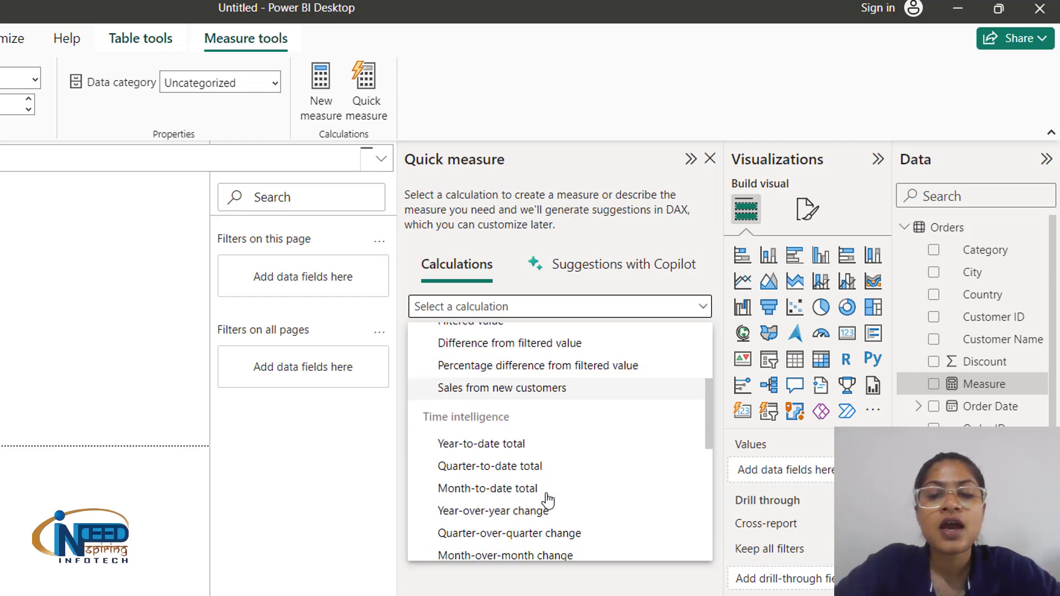
pyautogui.scroll(-1, 548, 500)
pyautogui.scroll(-2, 548, 500)
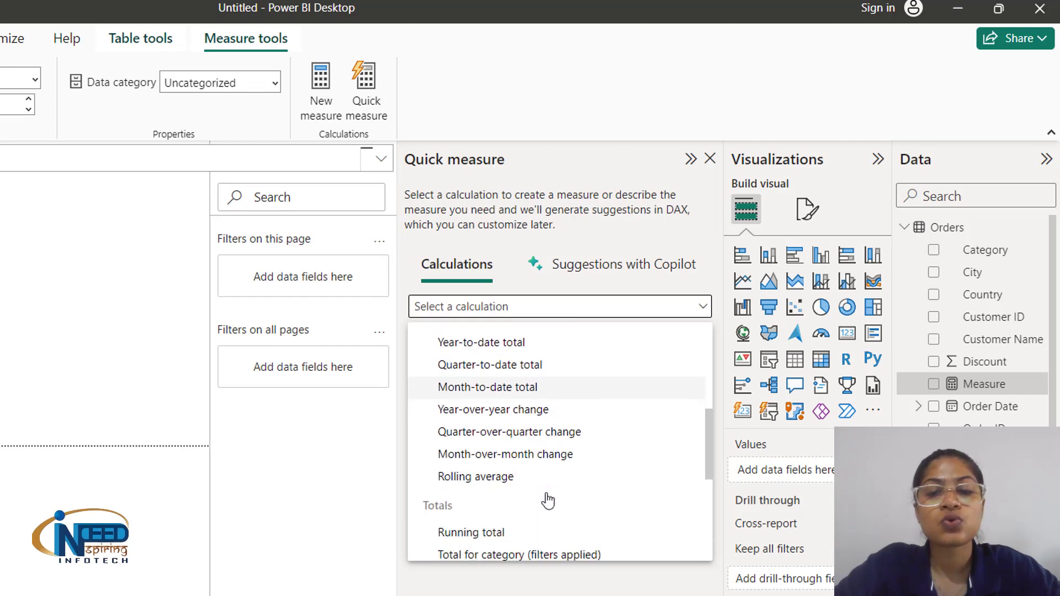
pyautogui.scroll(1, 548, 500)
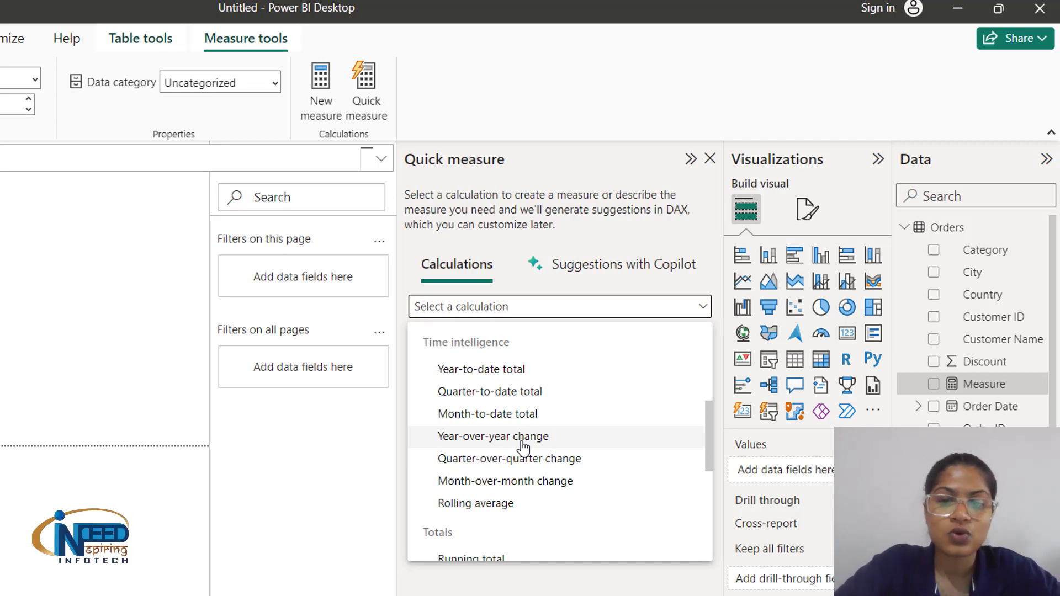
pyautogui.scroll(-2, 485, 503)
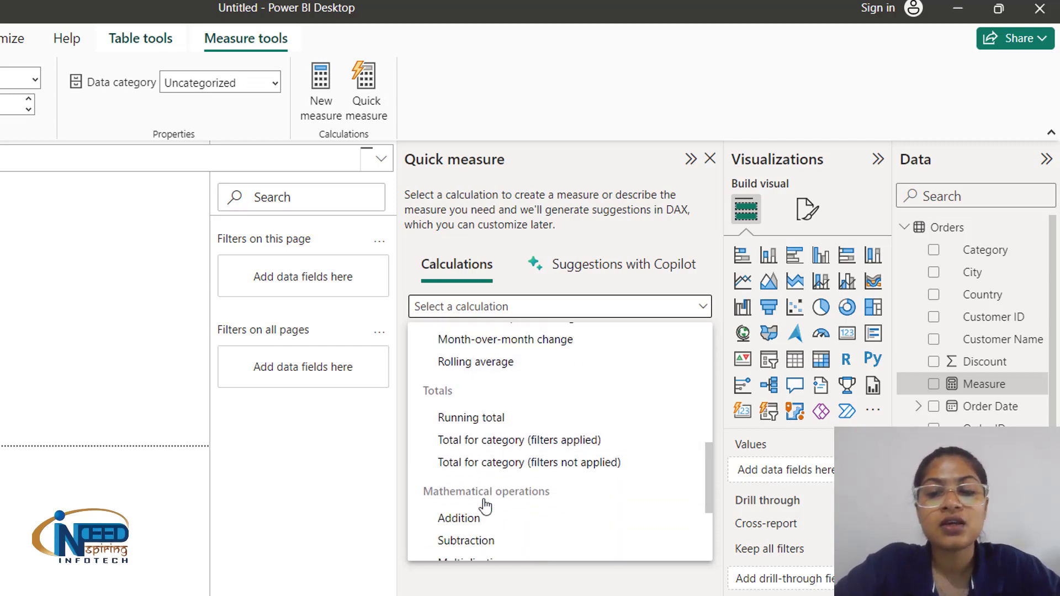
pyautogui.scroll(-3, 485, 505)
pyautogui.scroll(-1, 485, 505)
pyautogui.scroll(1, 485, 505)
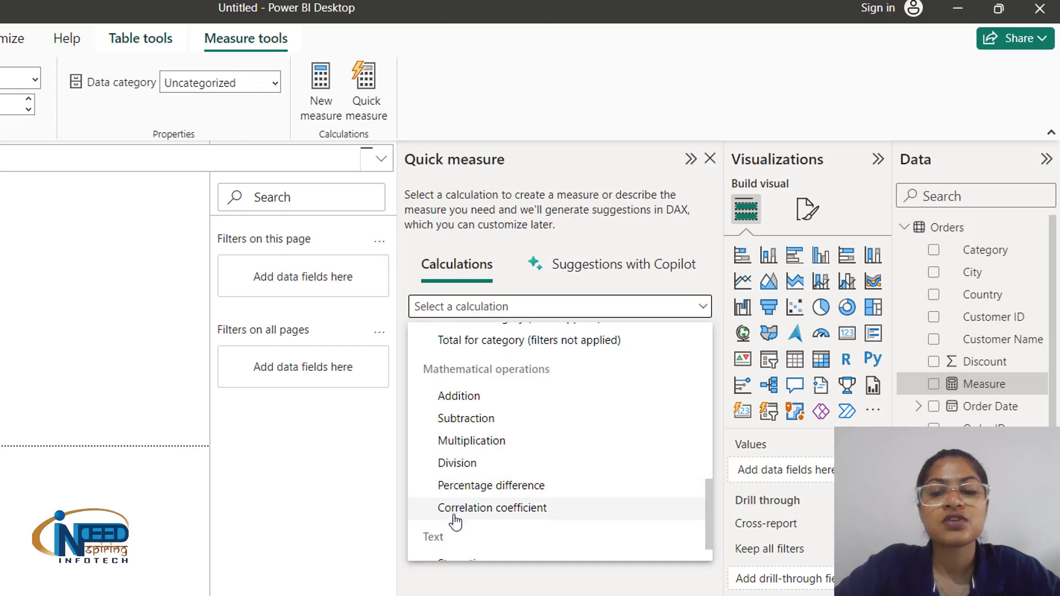
pyautogui.scroll(-1, 486, 507)
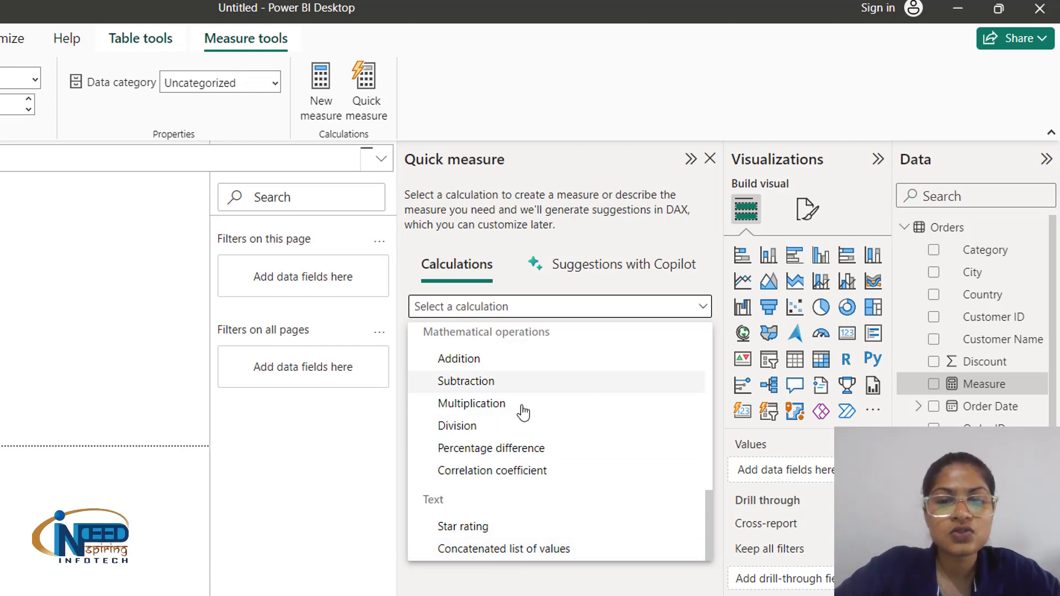
pyautogui.scroll(10, 526, 415)
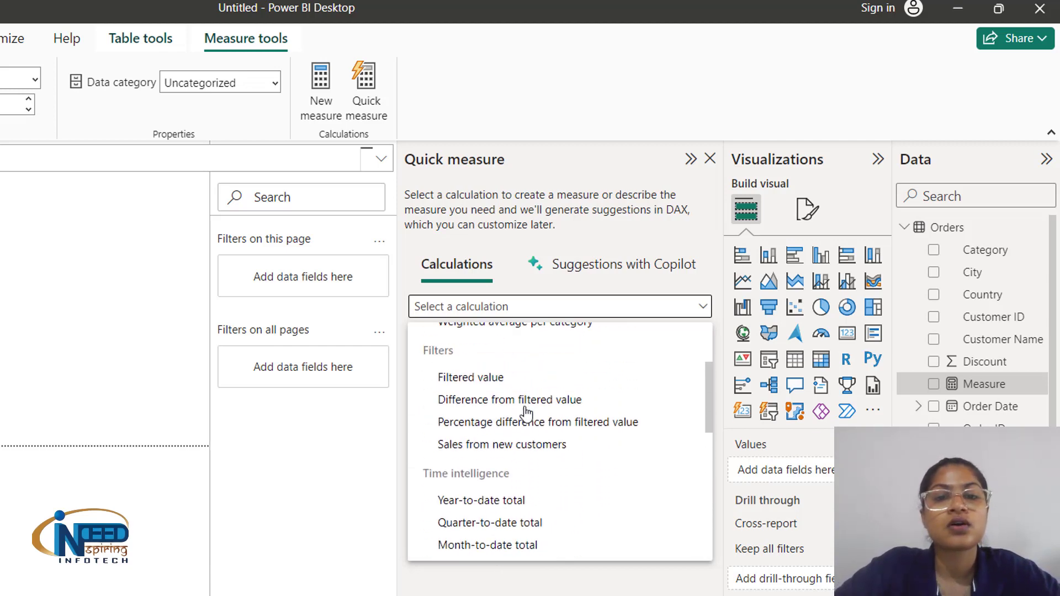
pyautogui.scroll(3, 527, 414)
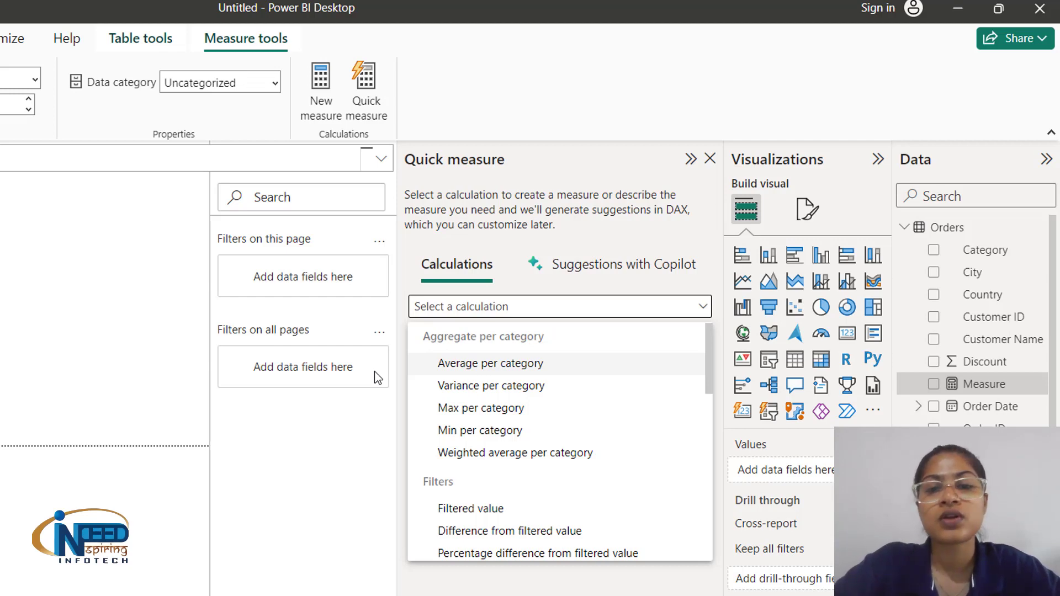
pyautogui.click(640, 270)
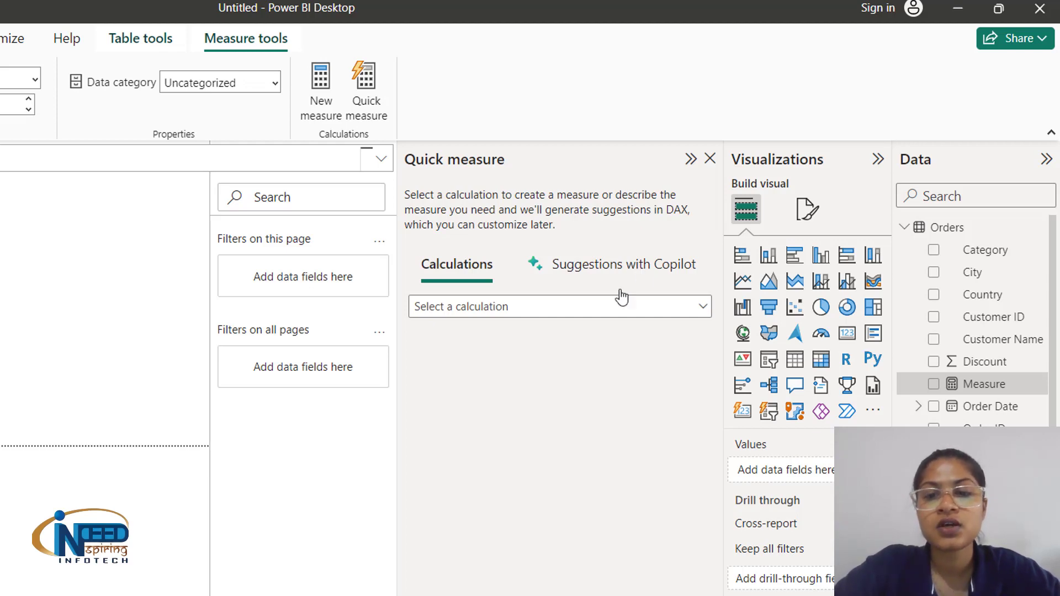
pyautogui.click(623, 269)
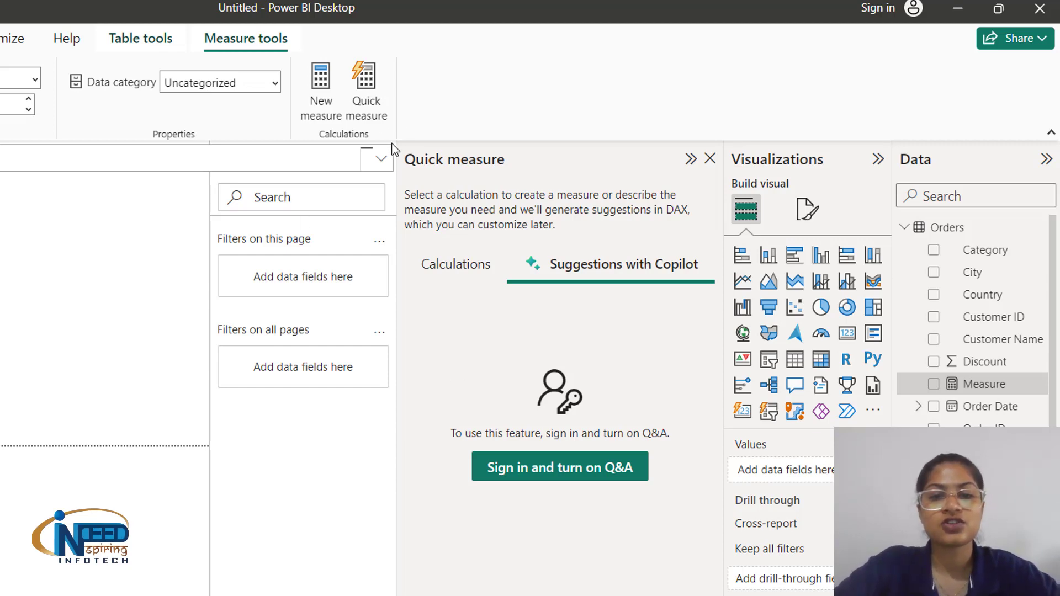
# Step: Close the Quick measure pane and bring up the commands for inserting report elements
pyautogui.click(714, 160)
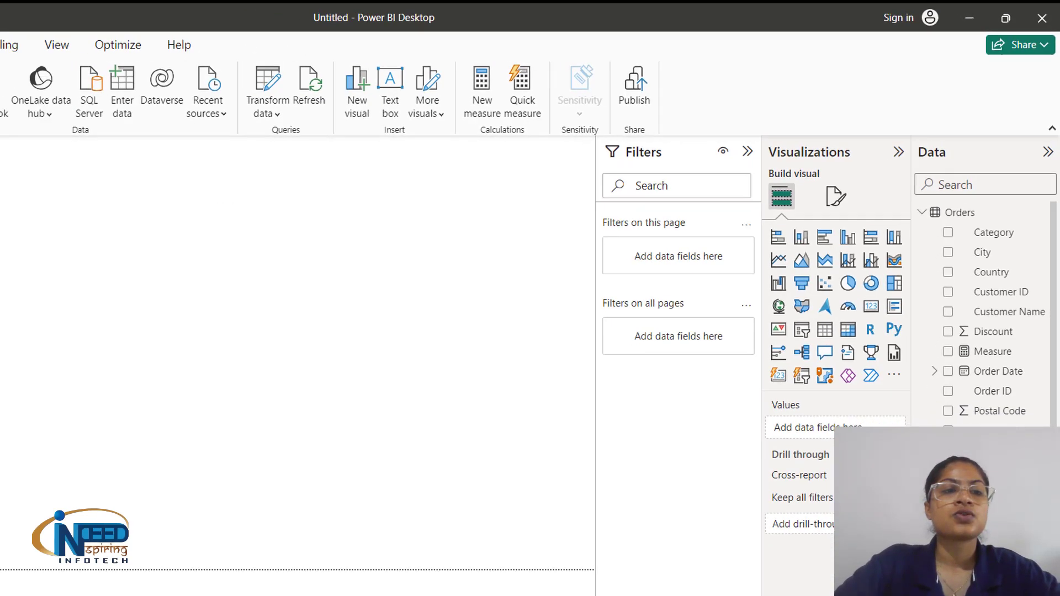
pyautogui.click(110, 53)
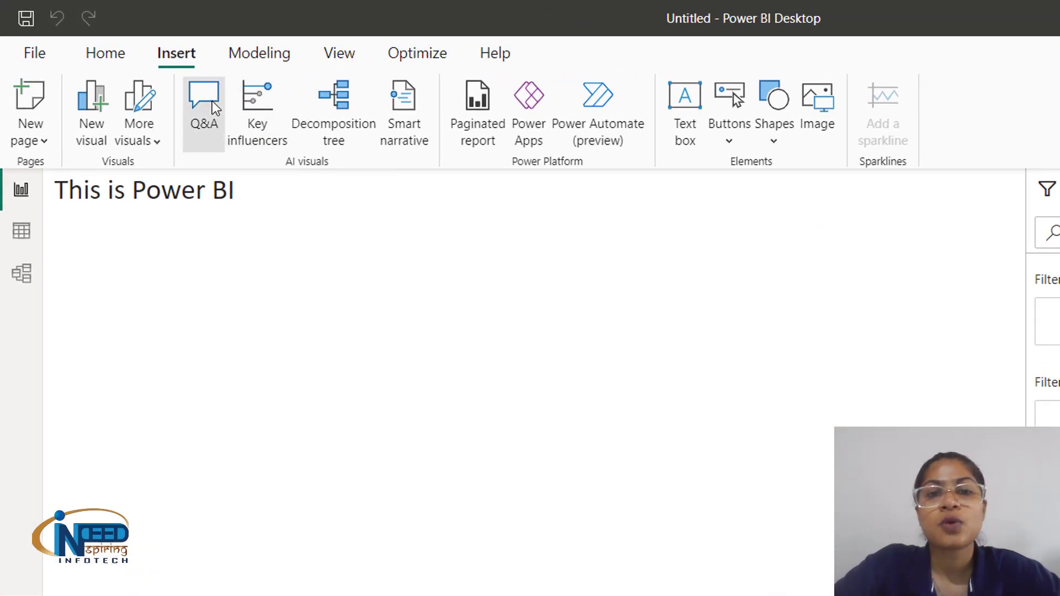
# Step: Insert a Q&A visual below the title text, enlarge it downwards, and show all of its suggested questions
pyautogui.click(212, 101)
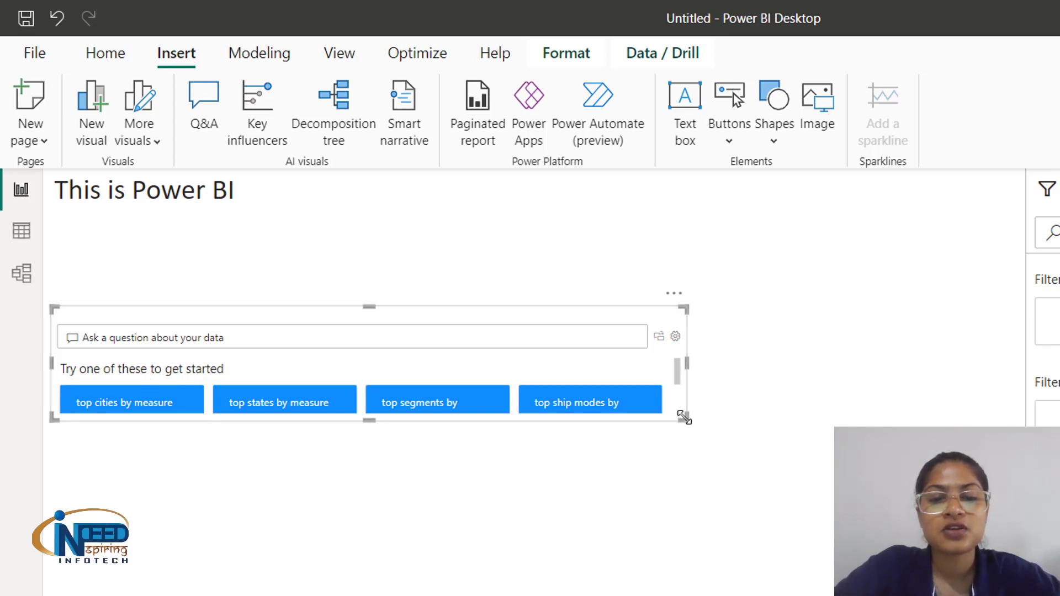
pyautogui.moveTo(685, 418); pyautogui.dragTo(672, 595)
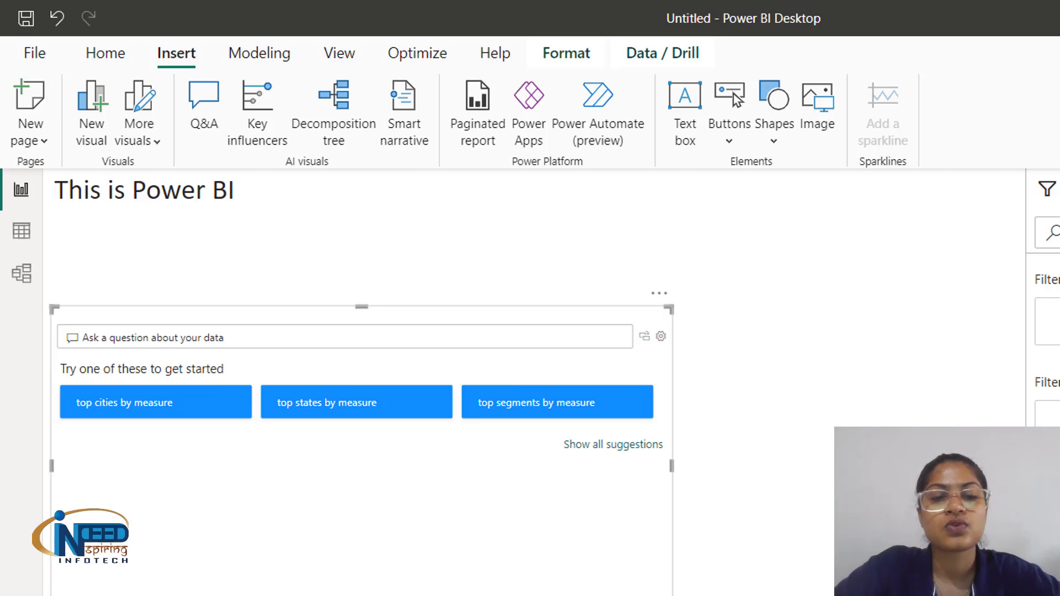
pyautogui.click(613, 450)
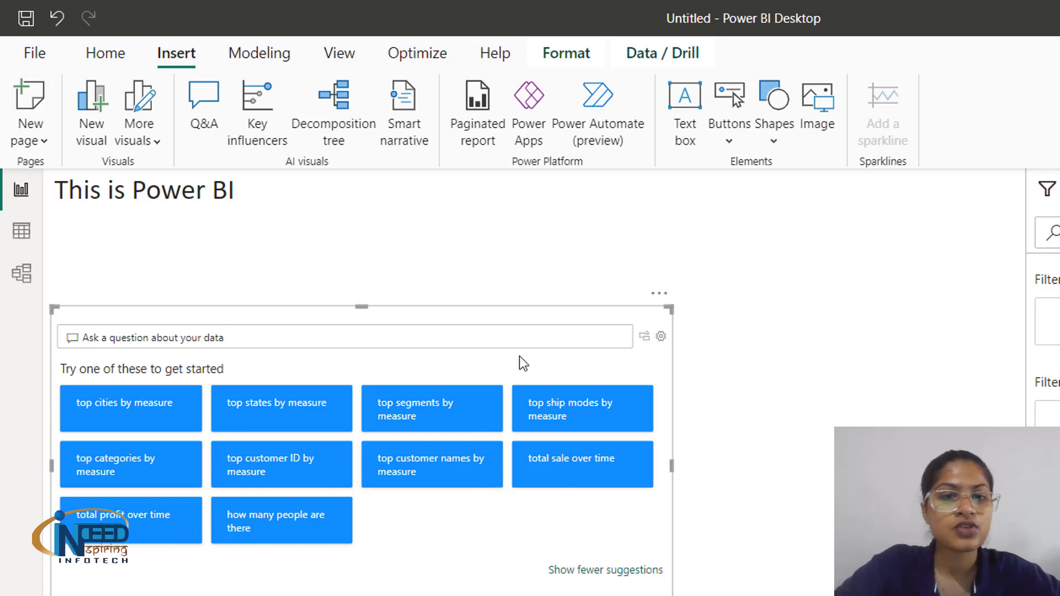
# Step: Chart the suggested question "top ship modes by measure", inspect its bars, and remove the Q&A visual from the page
pyautogui.click(595, 408)
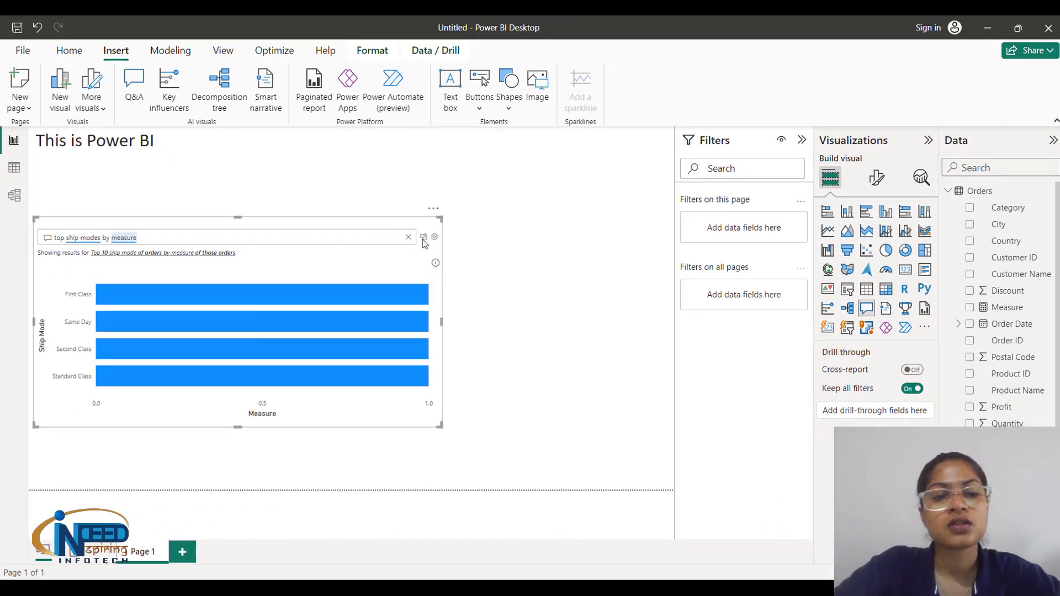
pyautogui.moveTo(307, 334)
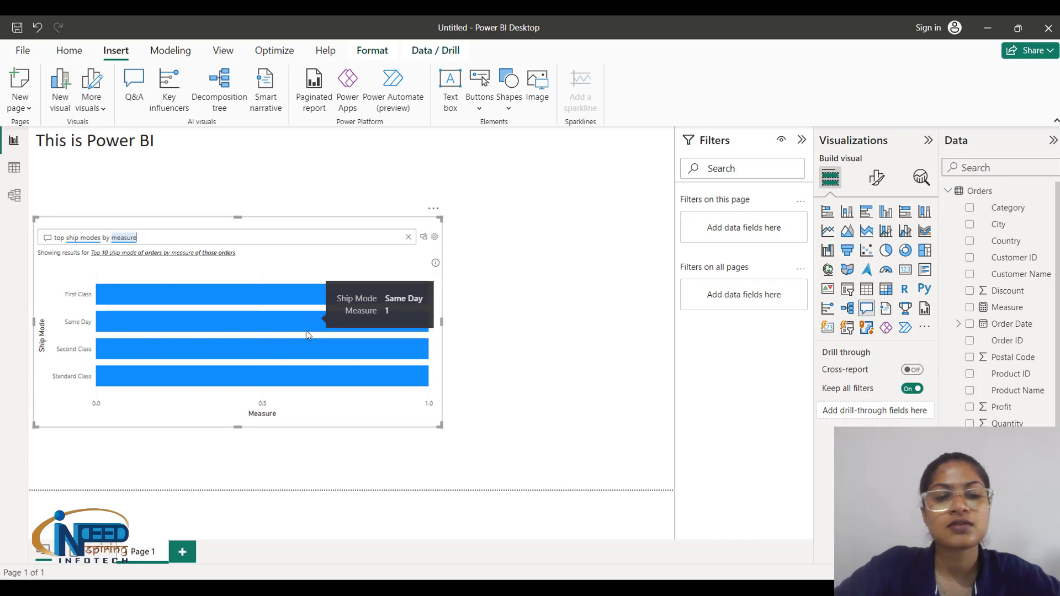
pyautogui.moveTo(297, 380)
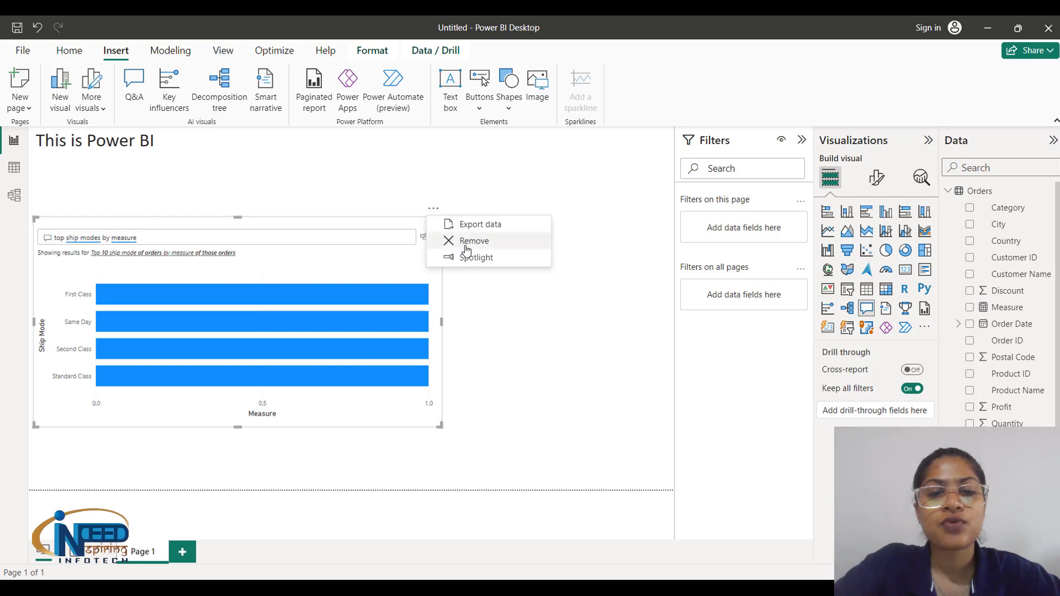
pyautogui.click(470, 241)
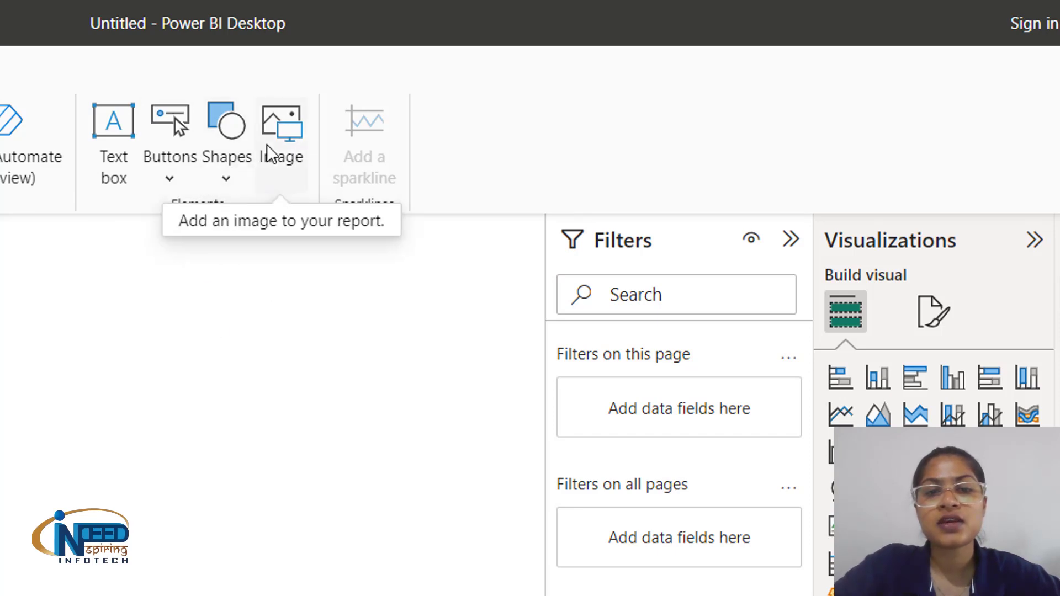
# Step: Look at the button types that can be inserted, and open and cancel the image file selection
pyautogui.click(171, 181)
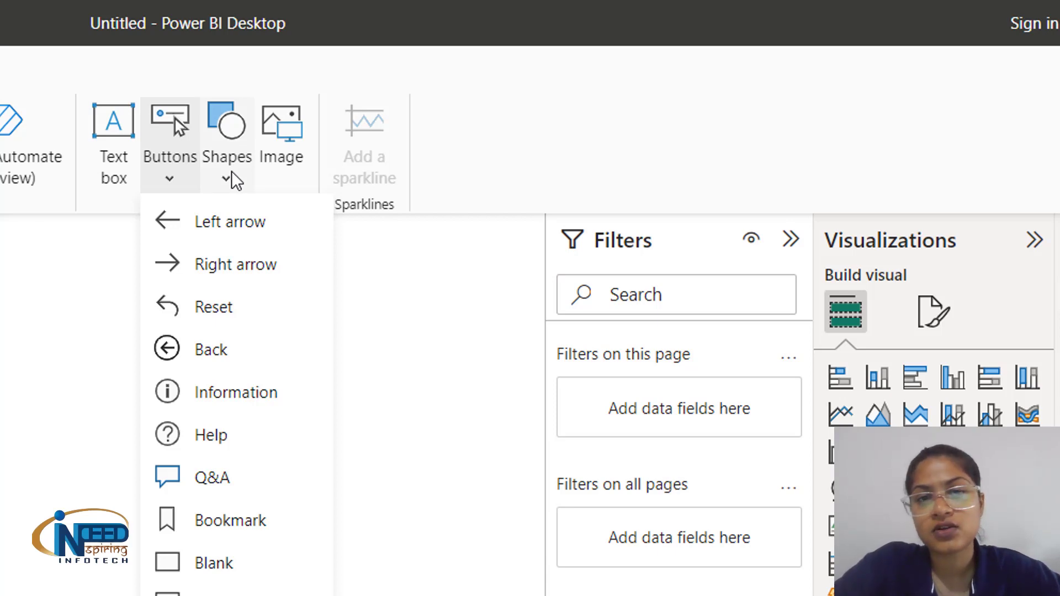
pyautogui.click(284, 160)
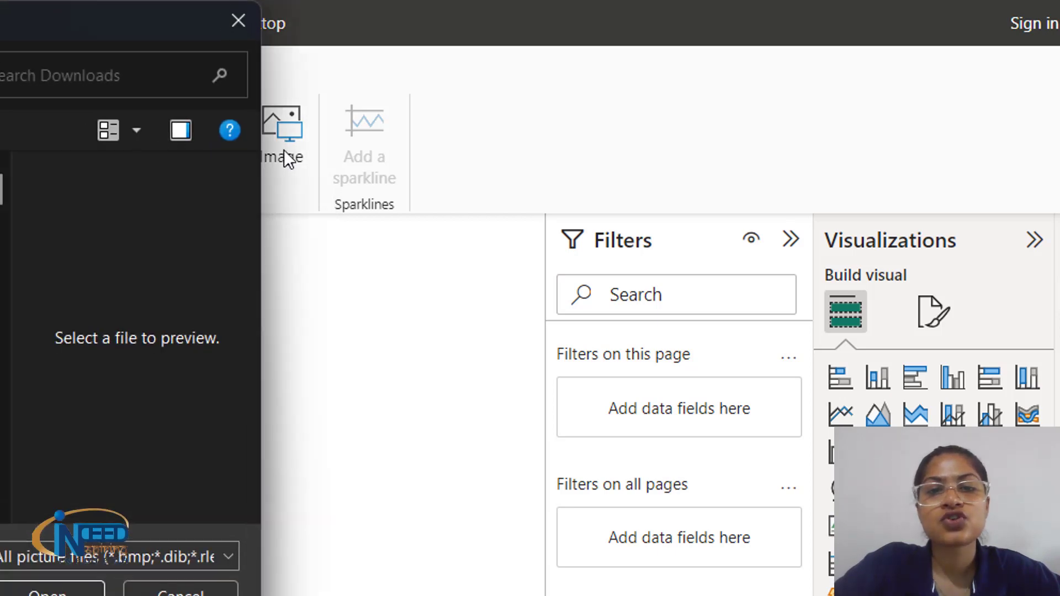
pyautogui.click(239, 21)
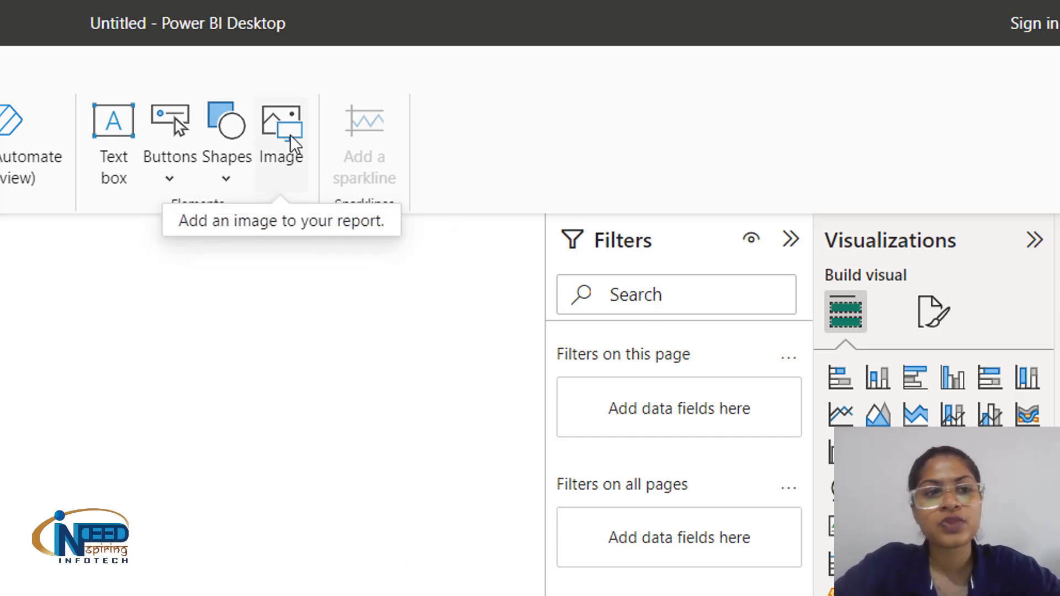
# Step: Examine the commands available for modeling, viewing, optimizing and getting help with the report
pyautogui.click(284, 66)
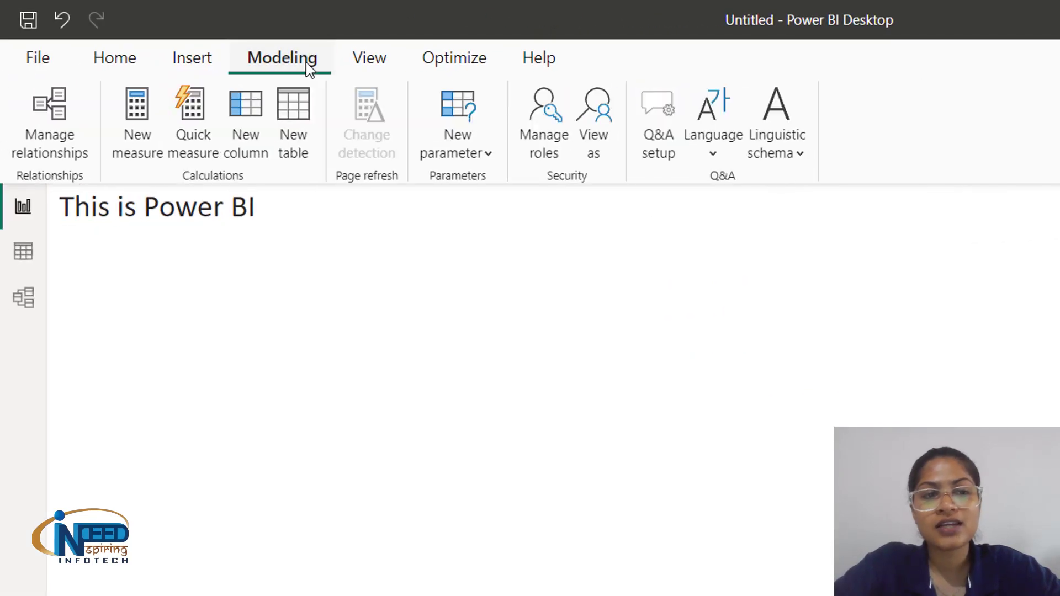
pyautogui.click(382, 60)
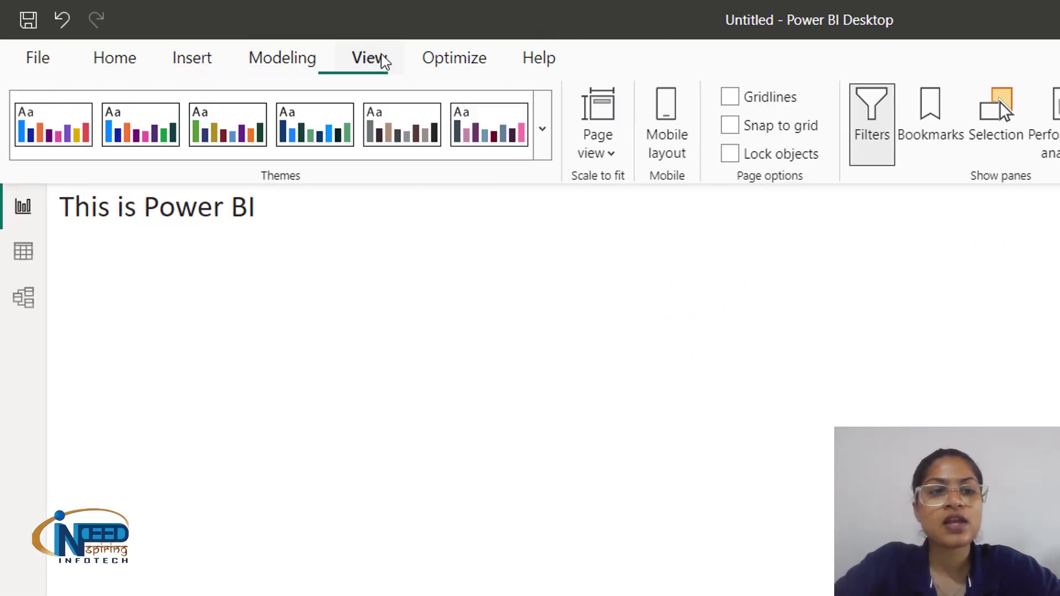
pyautogui.click(463, 65)
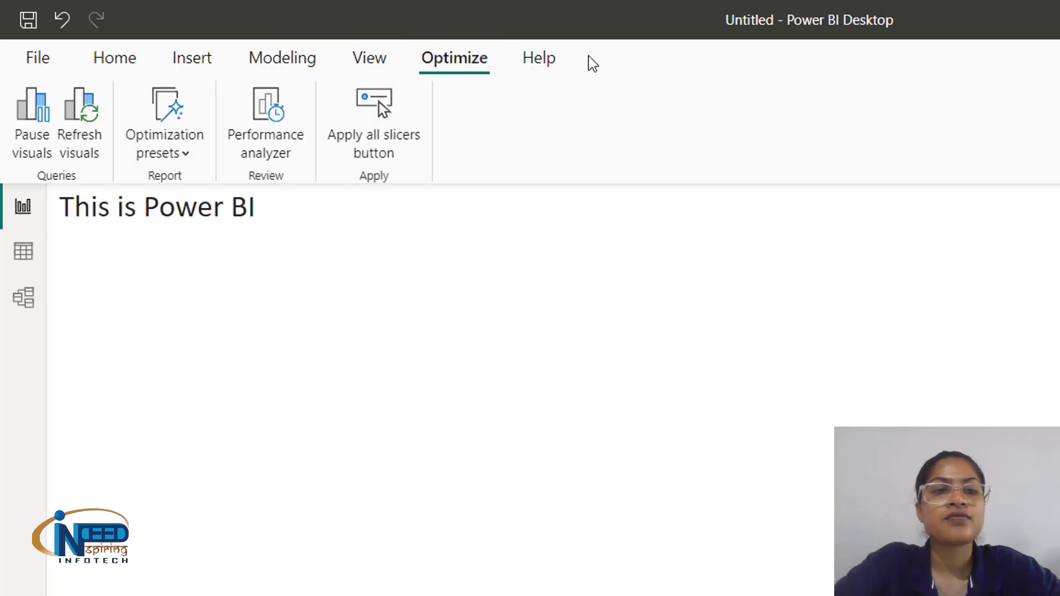
pyautogui.click(538, 58)
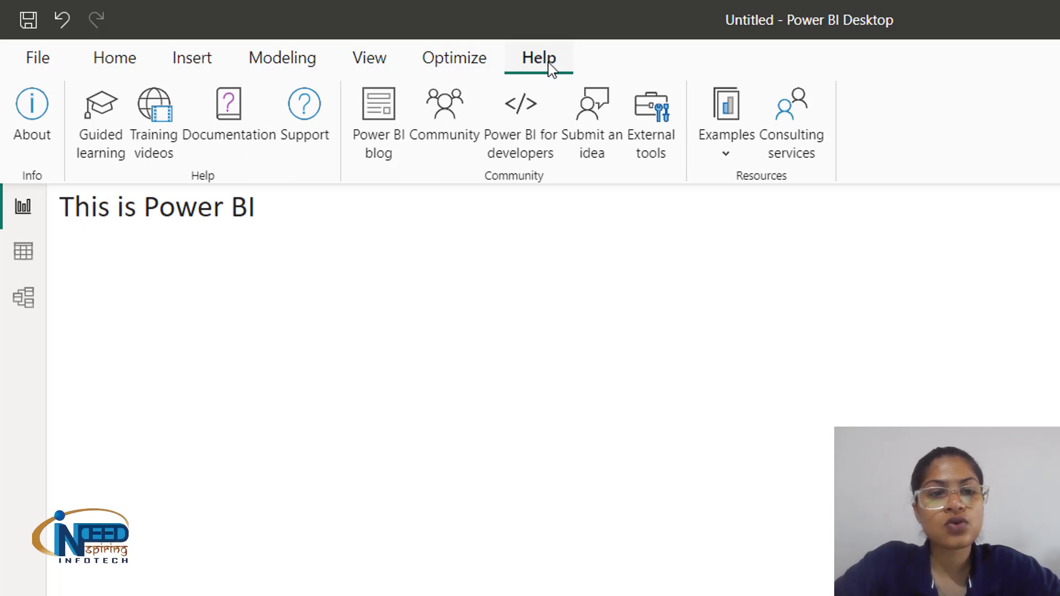
pyautogui.click(461, 71)
pyautogui.click(372, 58)
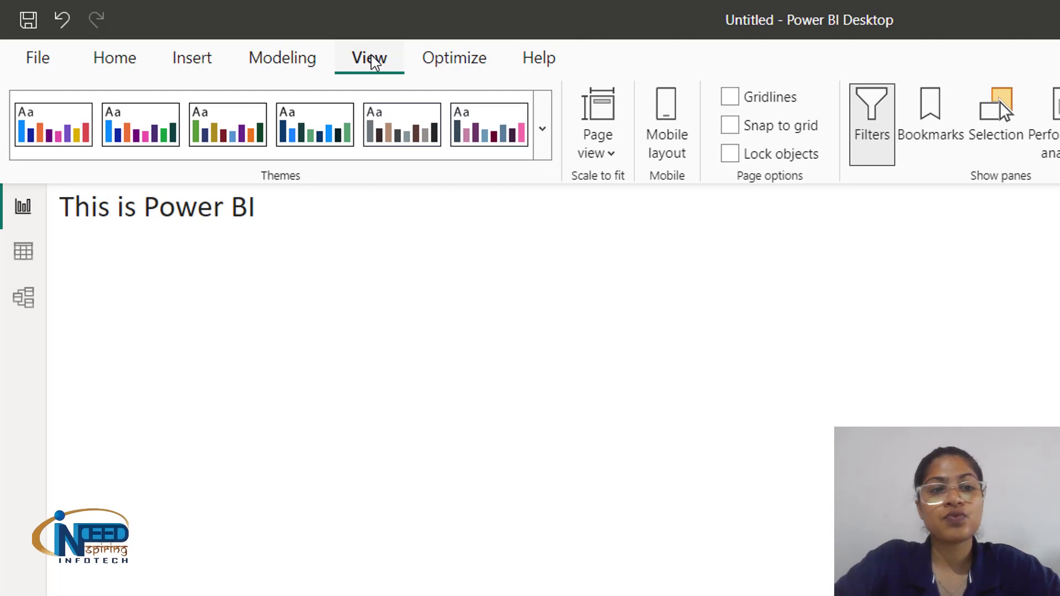
pyautogui.click(260, 61)
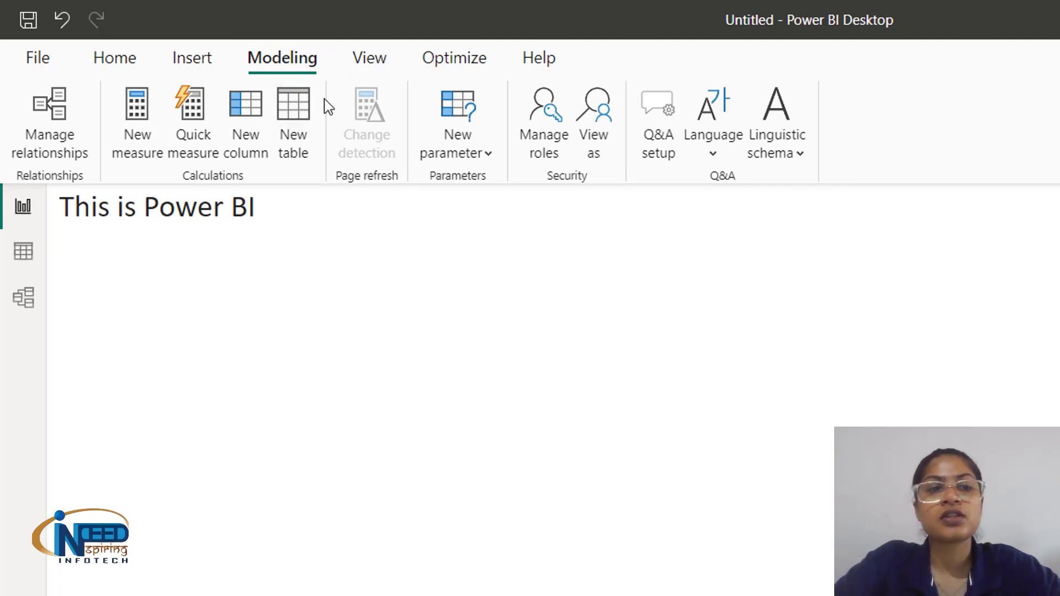
pyautogui.click(369, 60)
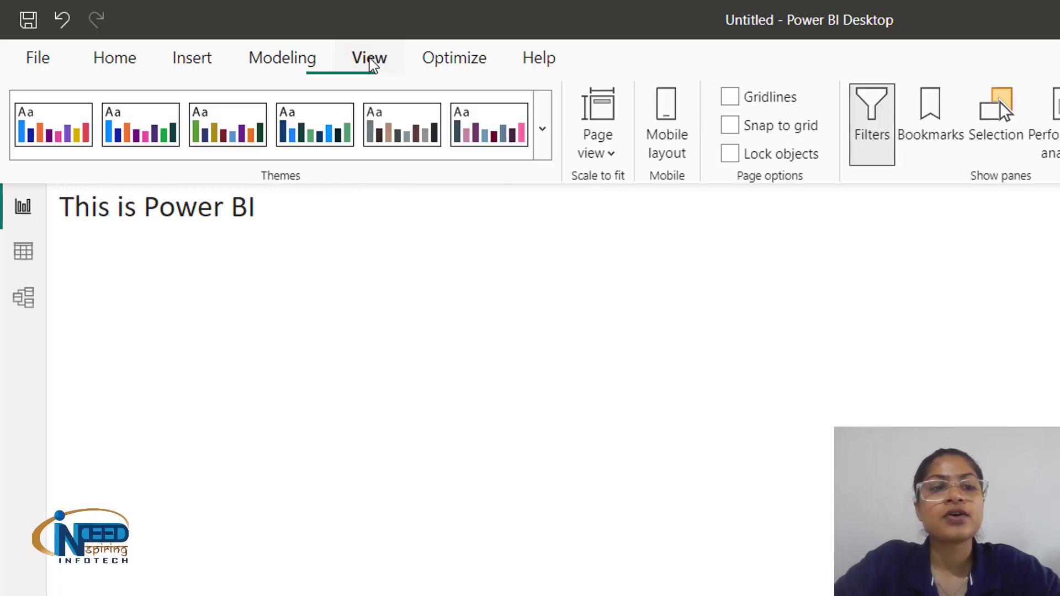